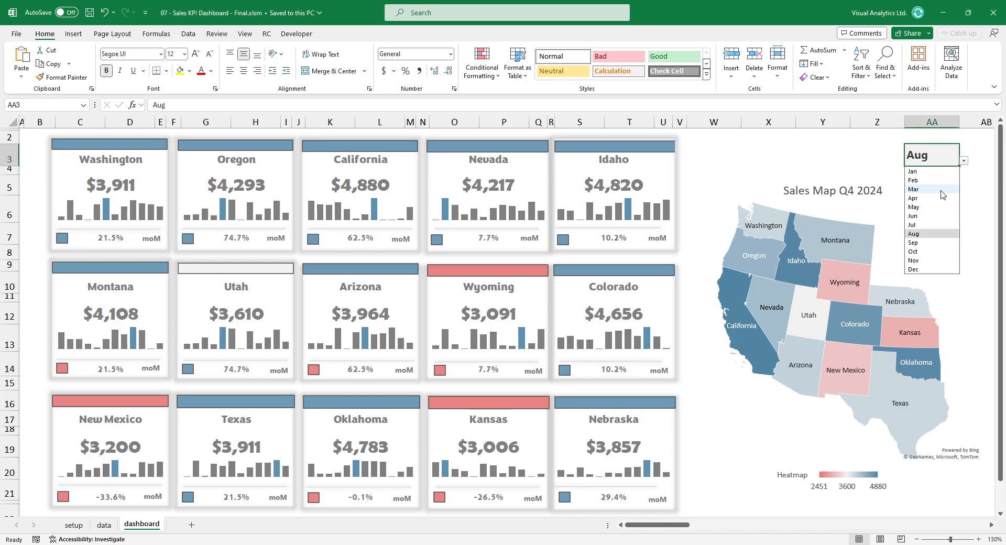
Step: Cycle the dashboard month through Mar, Oct and Jul via the AA3 drop-down
click(932, 196)
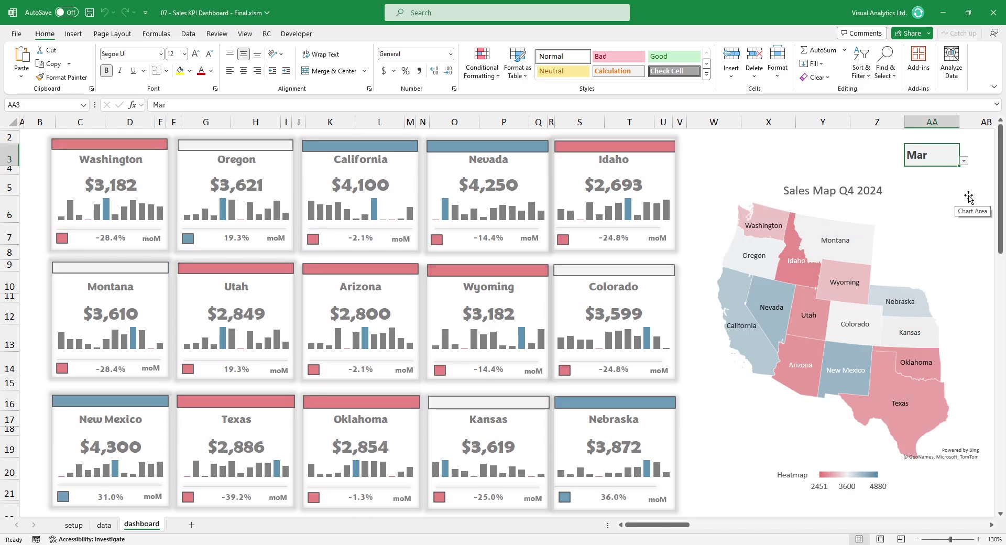
click(964, 161)
click(931, 252)
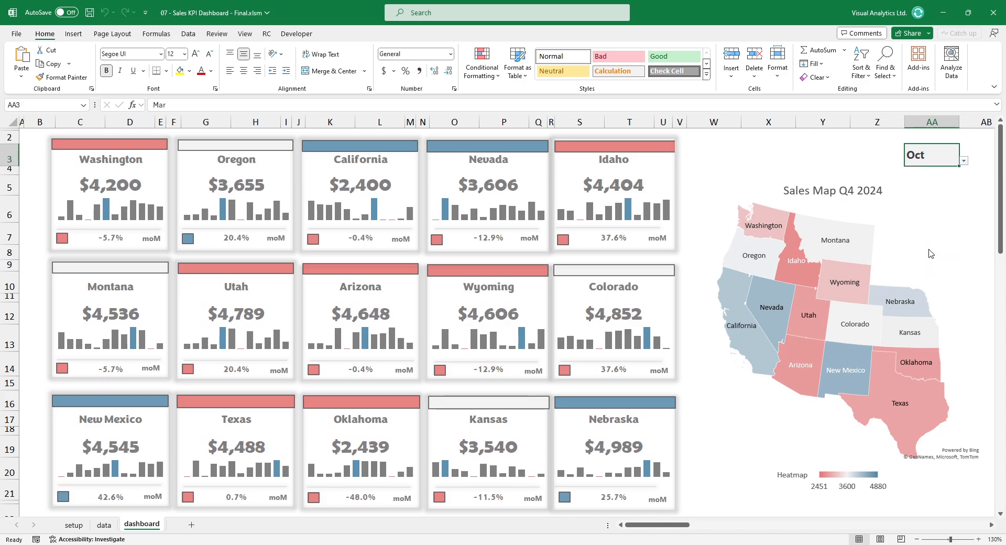
click(964, 163)
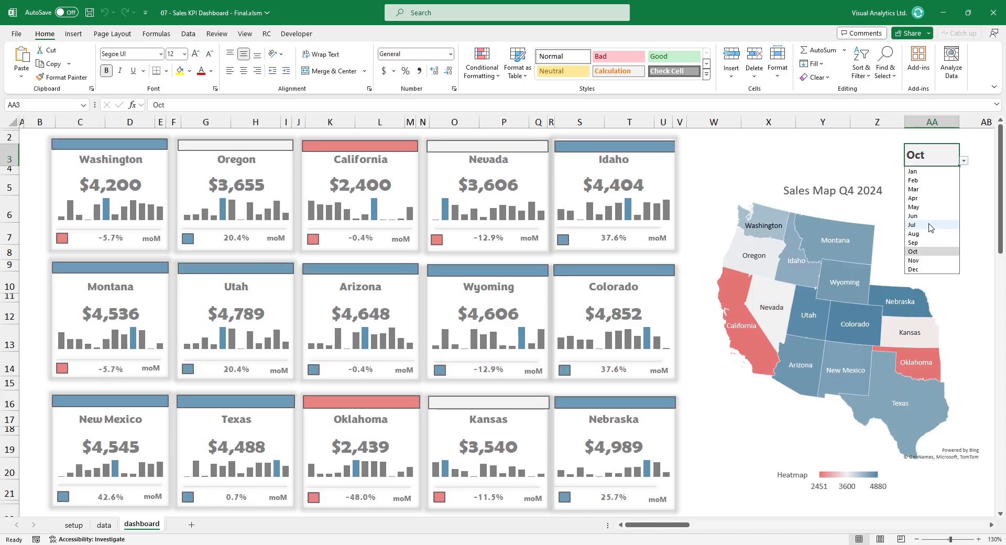
click(932, 228)
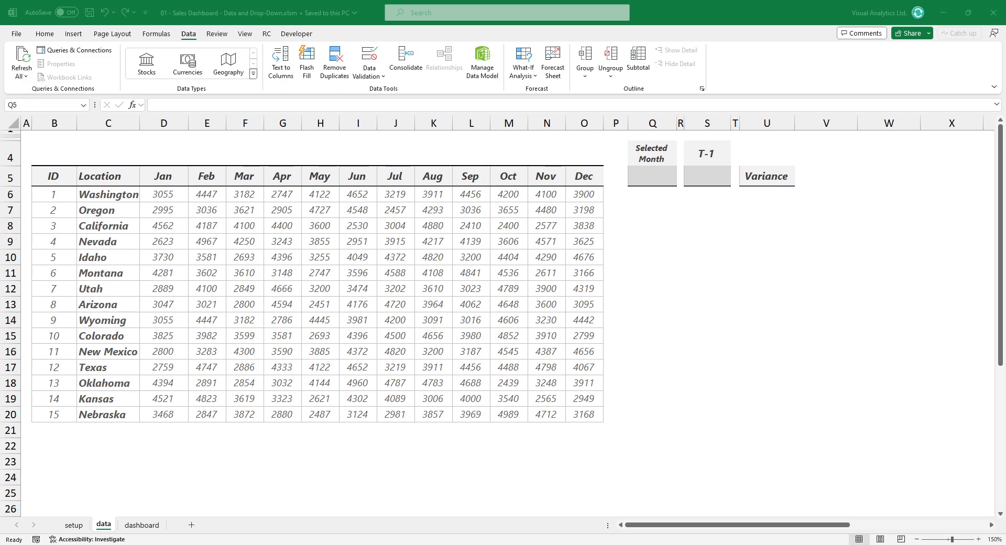
Step: Set up a list validation on dashboard cell AA3 sourced from the named range months
key(F2)
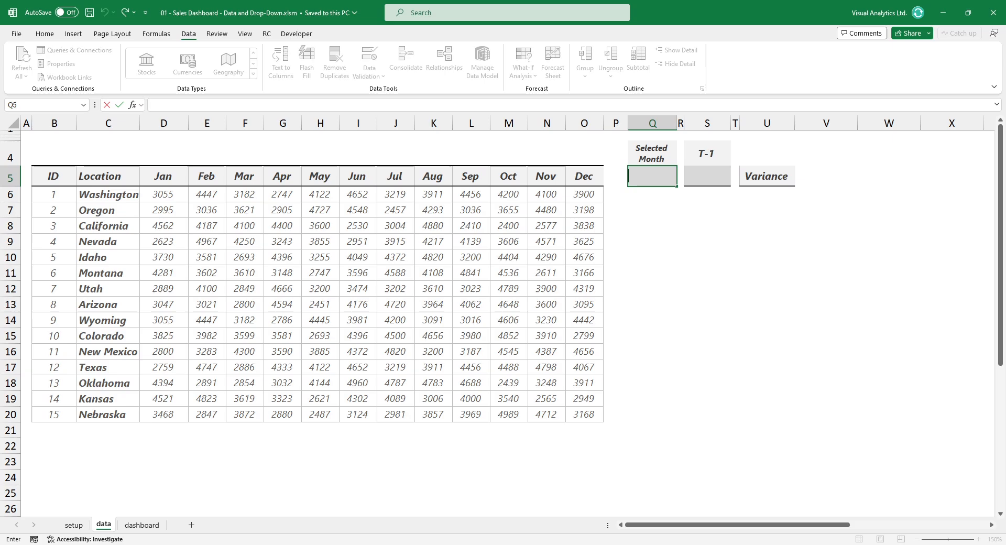
click(142, 524)
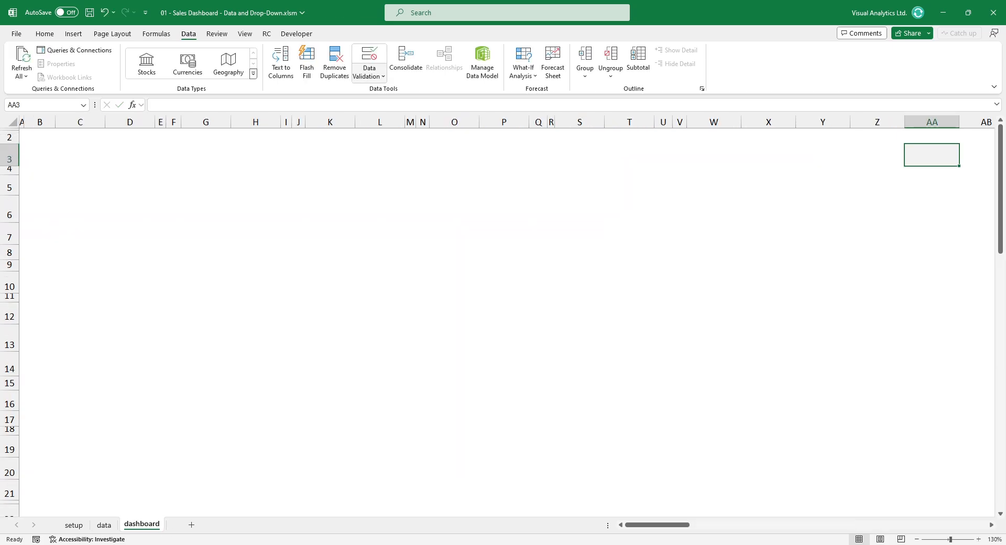
click(369, 63)
click(399, 93)
click(451, 160)
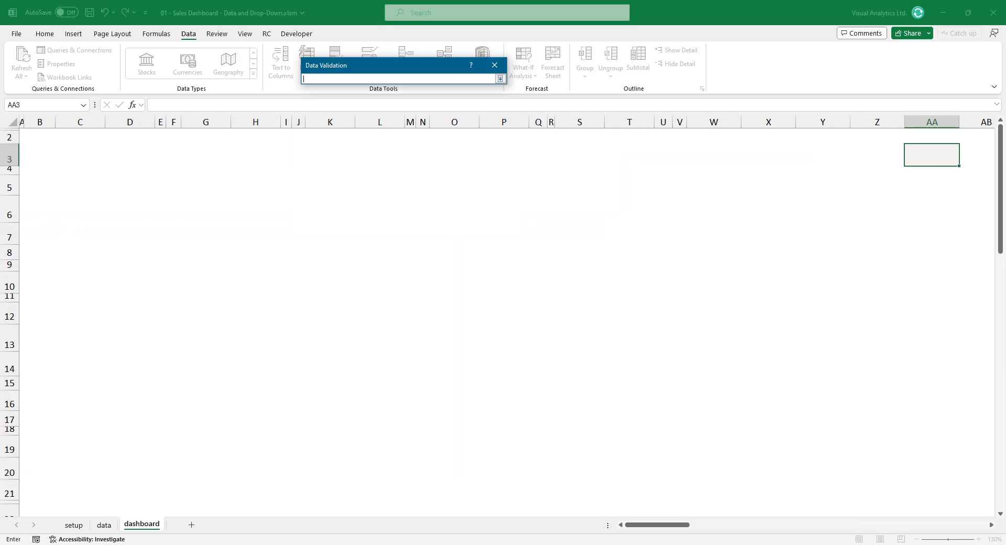
text(=months)
click(500, 78)
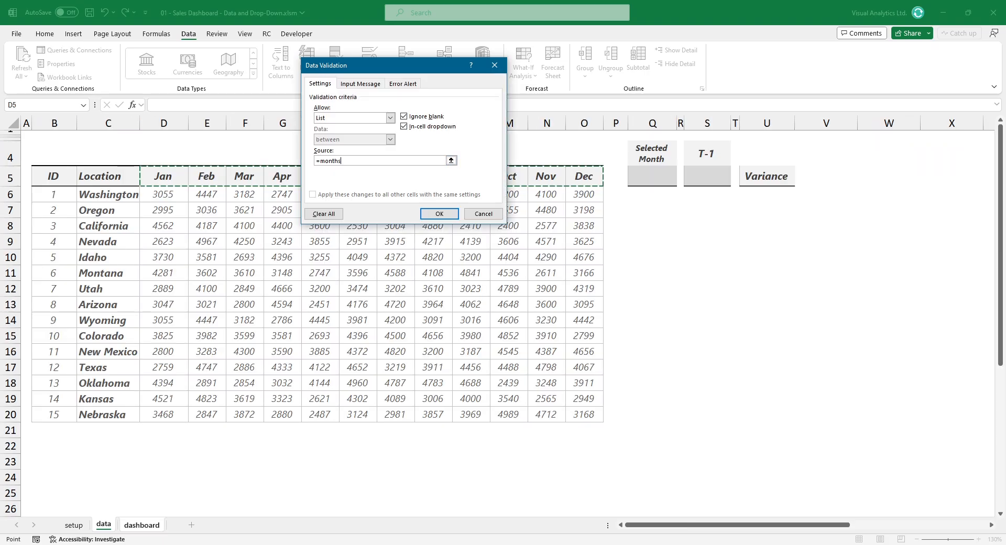
Step: Link Selected Month Q5 to =dashboard!AA3 and enter the previous-month formula in S5
key(Return)
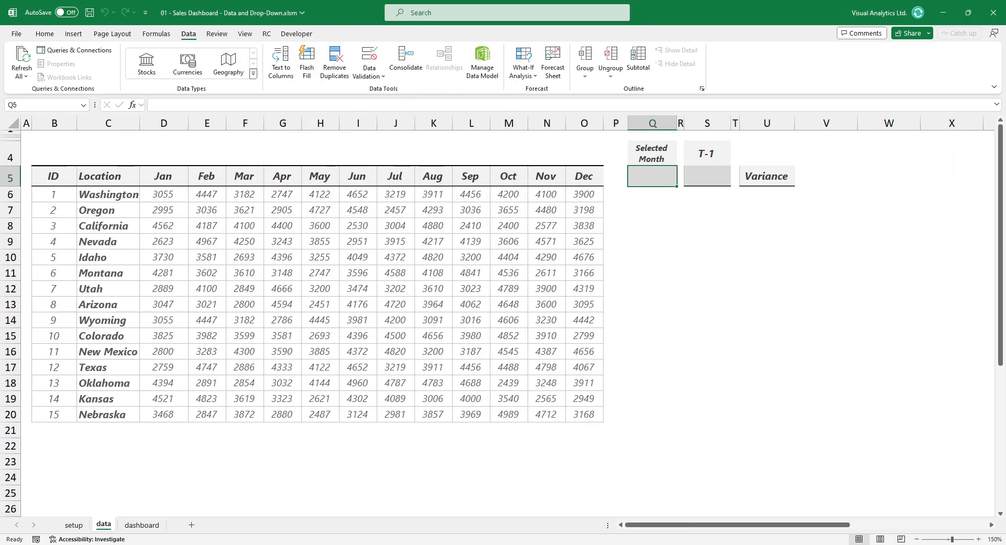
text(=)
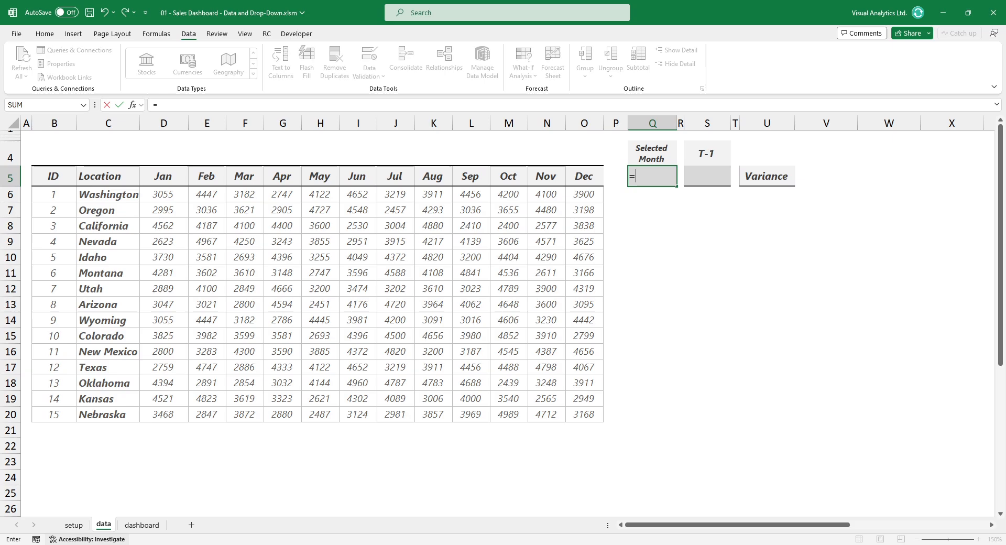
click(141, 525)
click(932, 154)
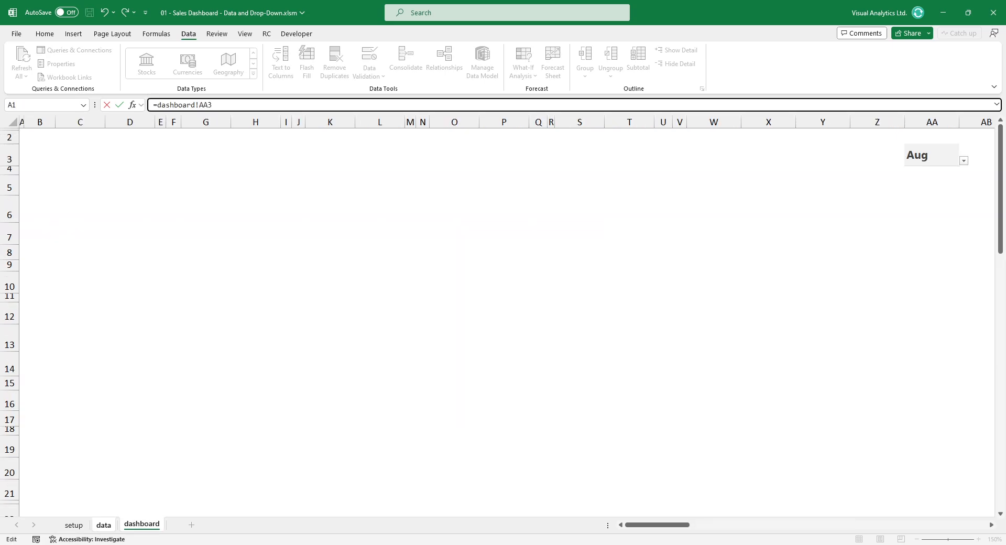
key(Return)
key(Right)
key(Right)
key(F2)
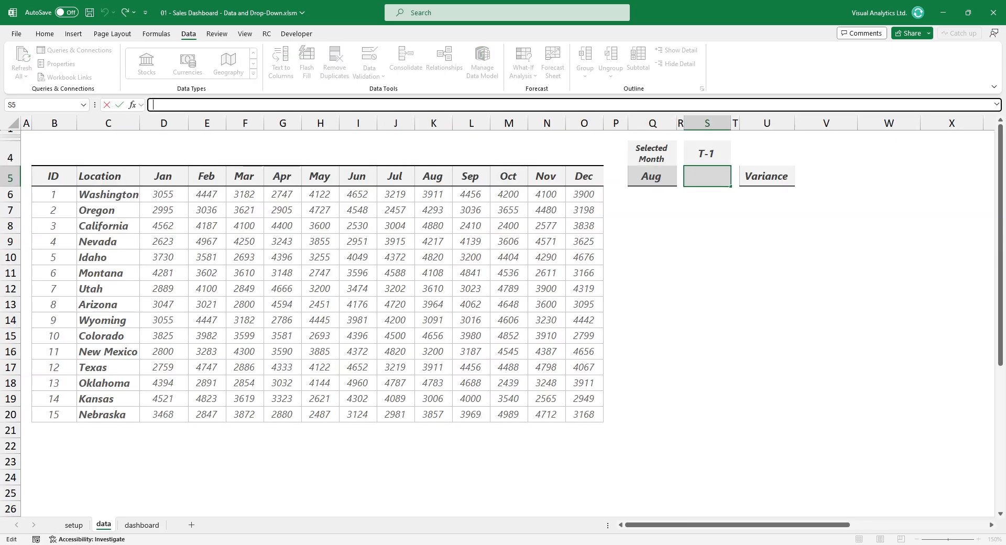
text(=TEXT(INDEX(D5:O5, MATCH(Q5, D5:O5, 0) - 1), "mmm"))
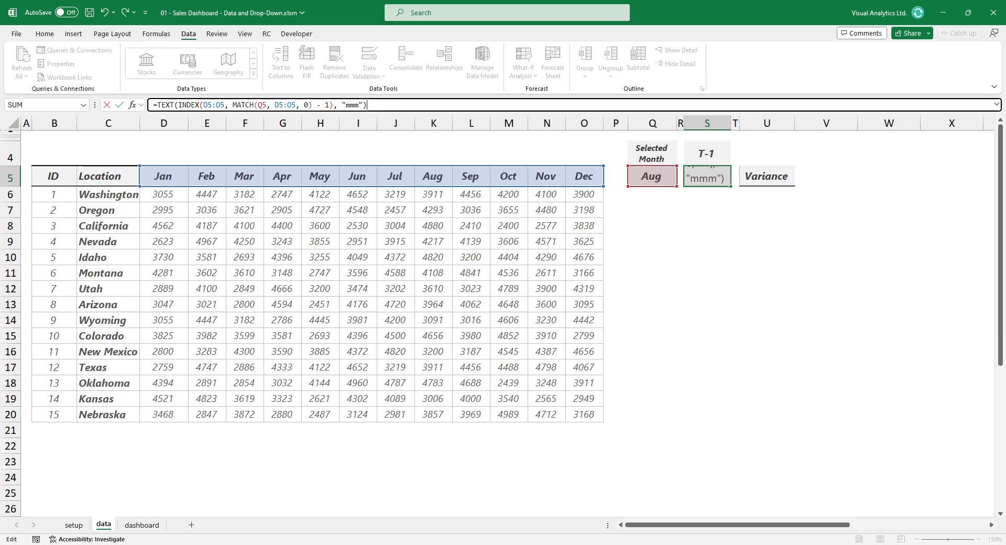
key(Return)
Step: Enter the XLOOKUP sales lookups in Q6 and S6 and the variance =(Q6/S6)-100% in U6
key(Left)
key(Left)
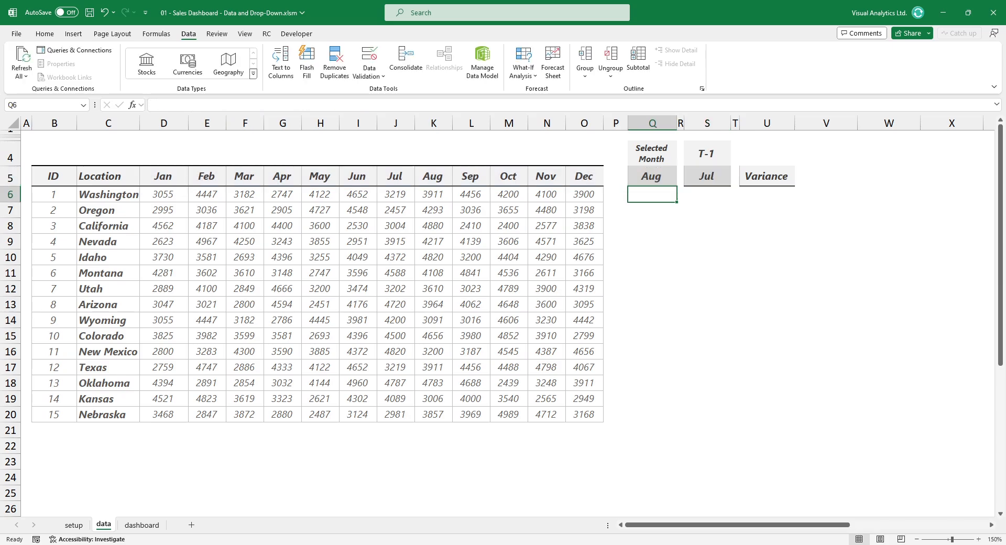
text(=XLOOKUP($Q$5,months,D6:O6))
key(ctrl+Return)
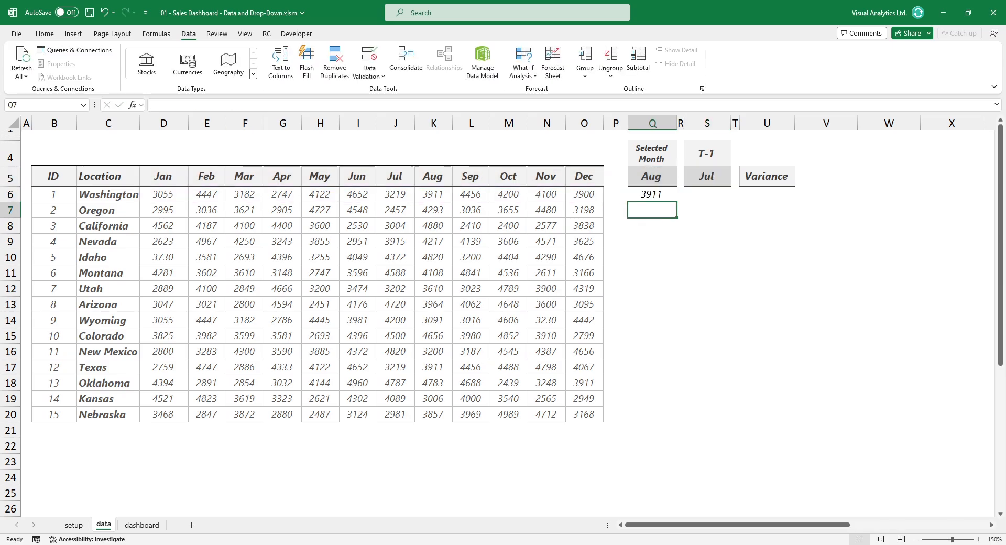
key(Right)
key(Right)
text(=XLOOKUP($S$5,months,D6:O6))
key(Return)
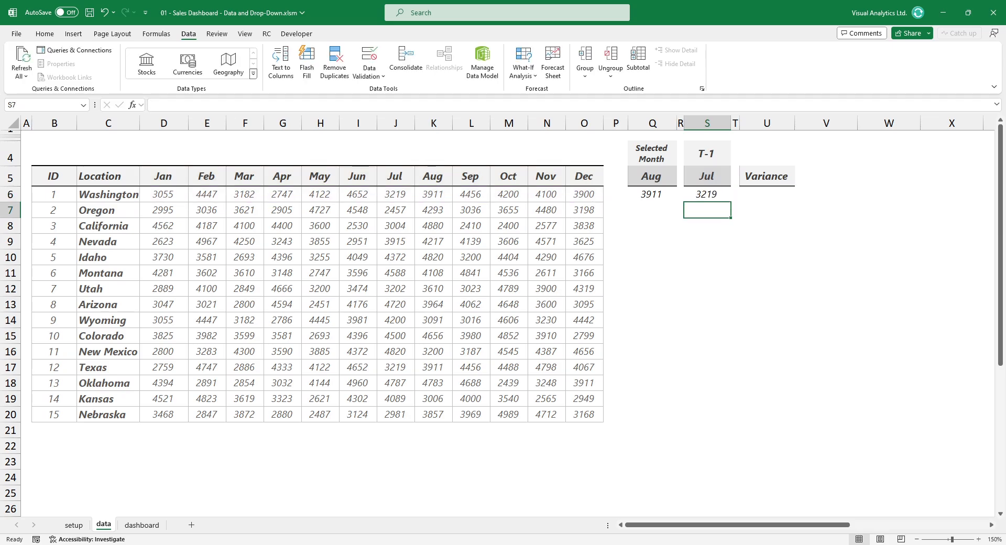
text(=(Q6/S6)-100%)
key(Return)
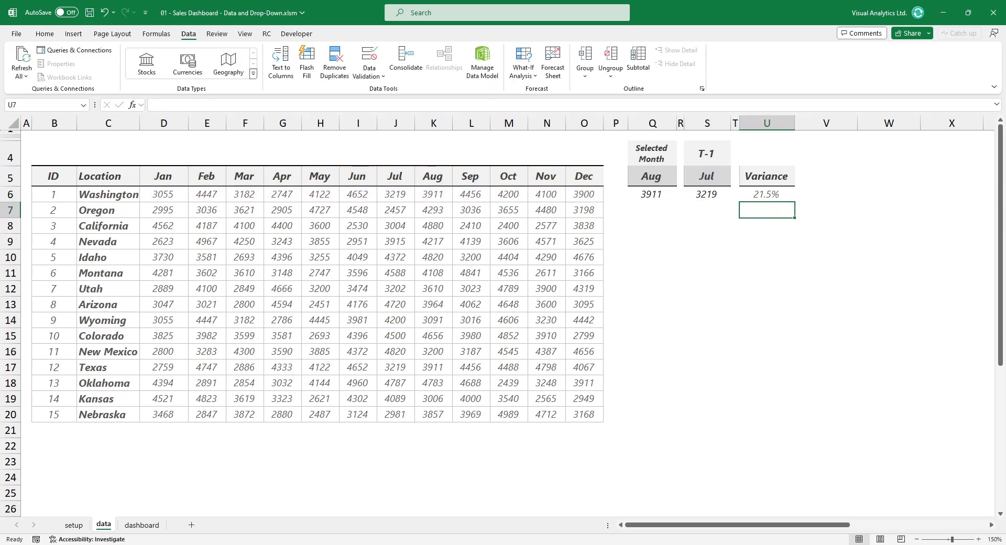
Step: Fill the sales and variance formulas down through all fifteen states to Nebraska
key(Up)
key(ctrl+shift+Down)
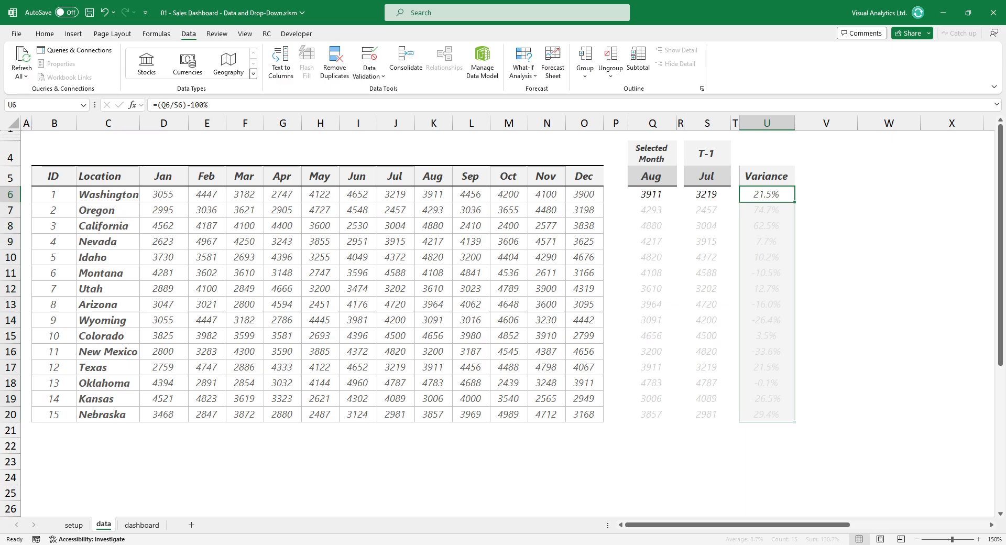
key(ctrl+d)
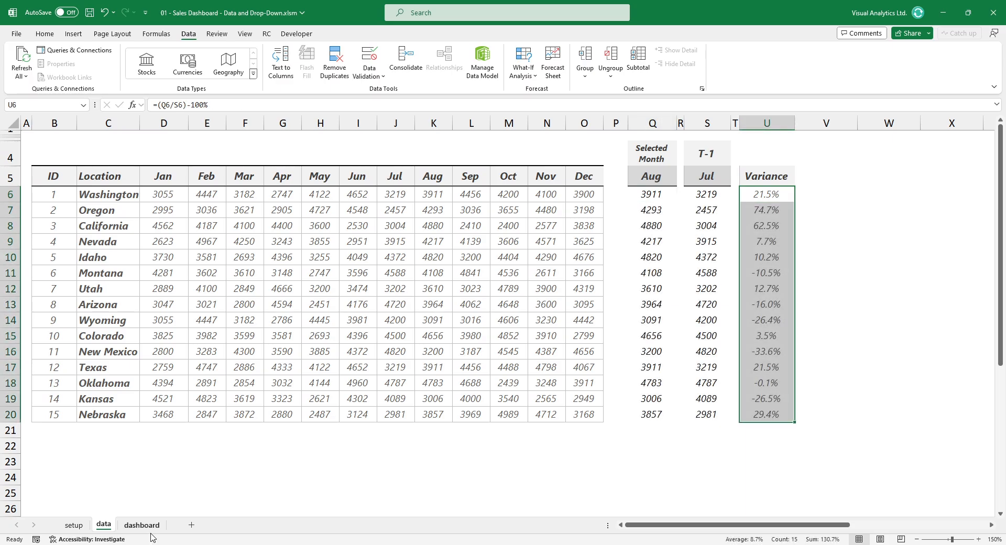
Step: Link the first card's title to =data!C6 (Washington) and its value to =data!Q6 ($3,911)
click(143, 524)
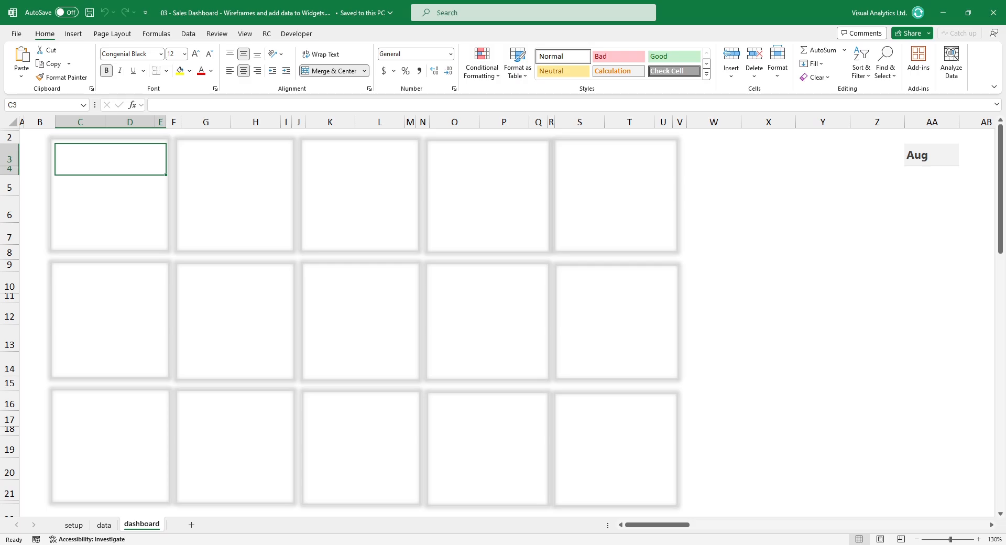
text(=)
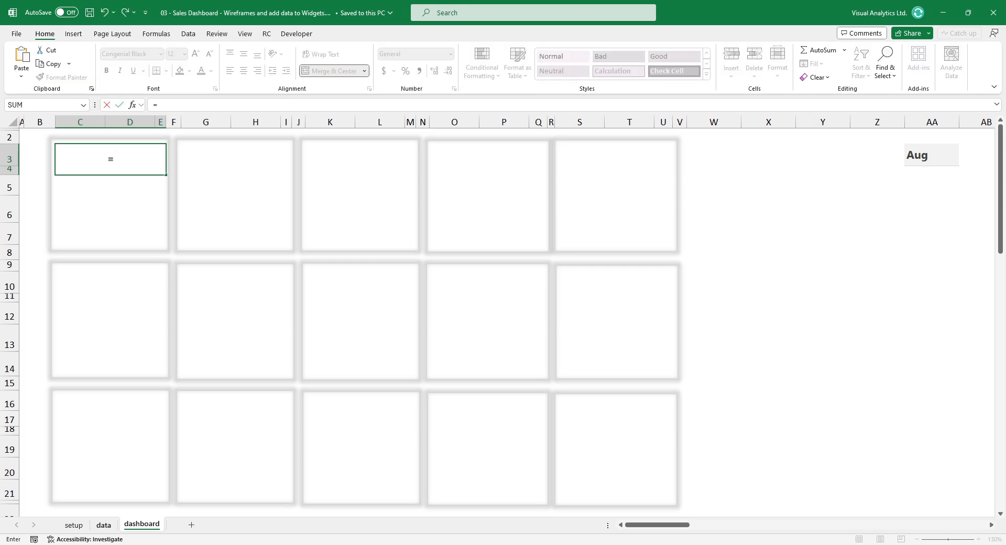
click(103, 524)
click(108, 194)
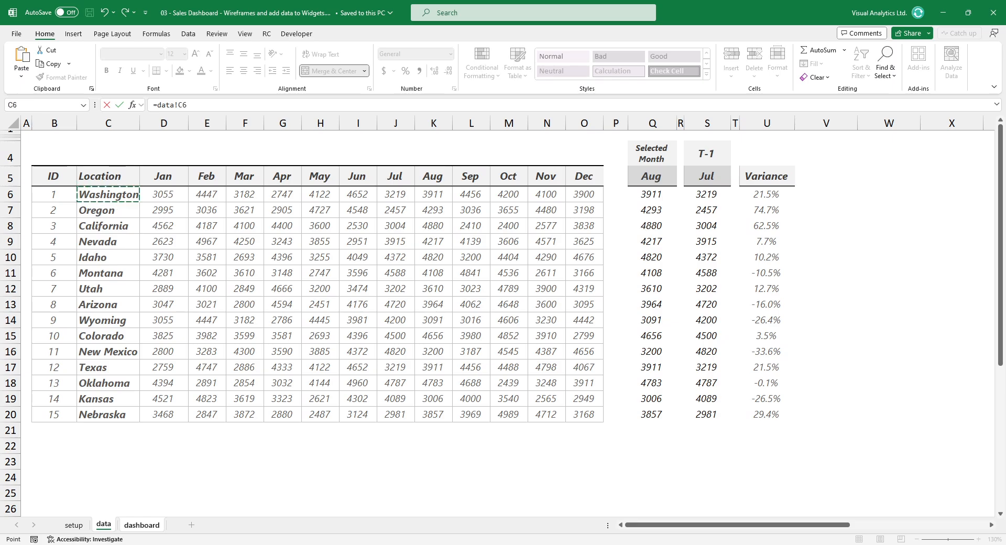
key(Escape)
text(=)
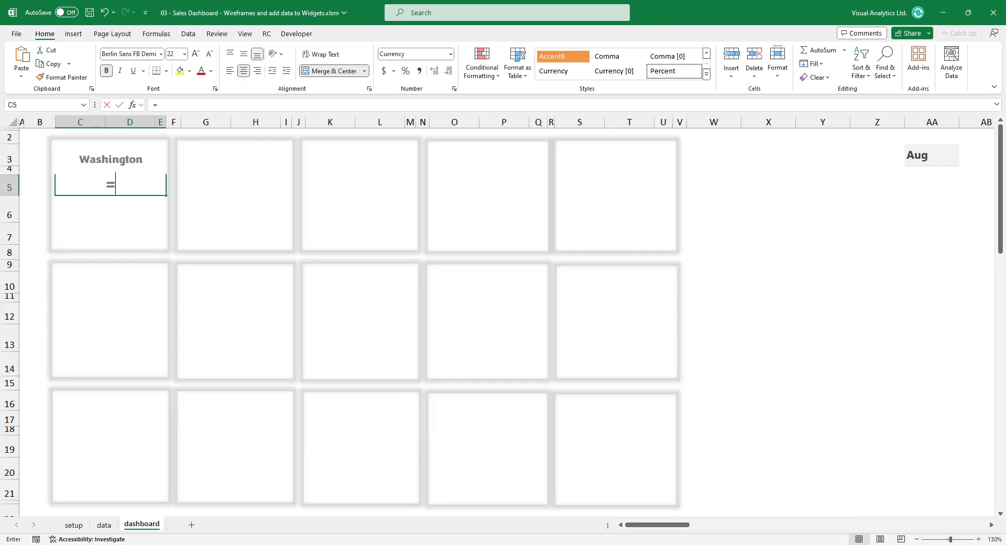
click(103, 524)
click(652, 194)
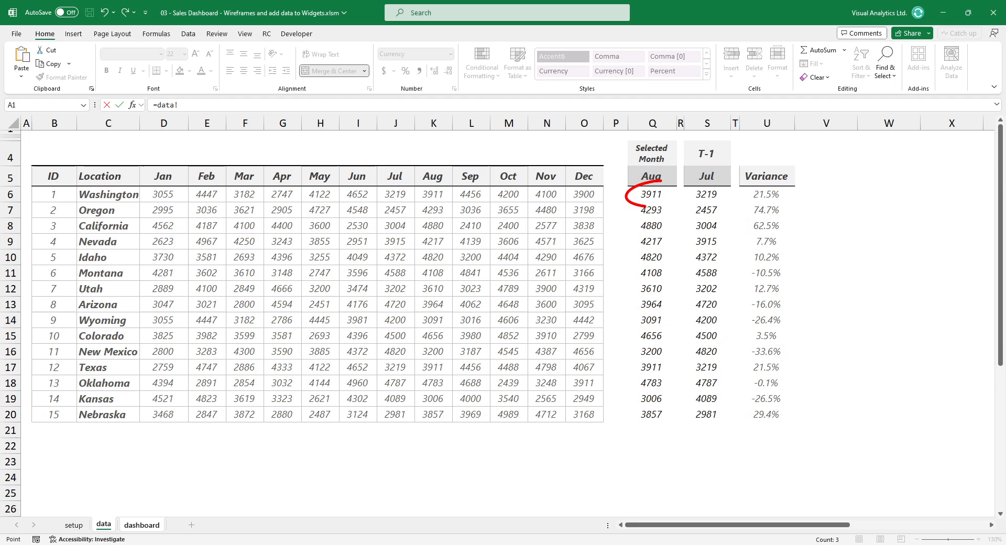
key(Return)
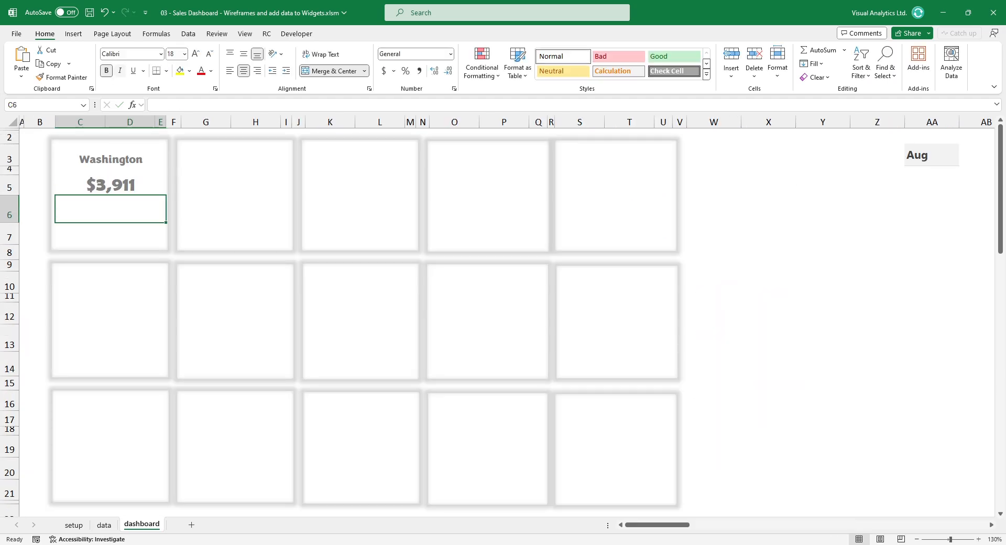
Step: Add a column sparkline in C6 from Washington's monthly sales data!D6:O6
click(73, 33)
click(524, 63)
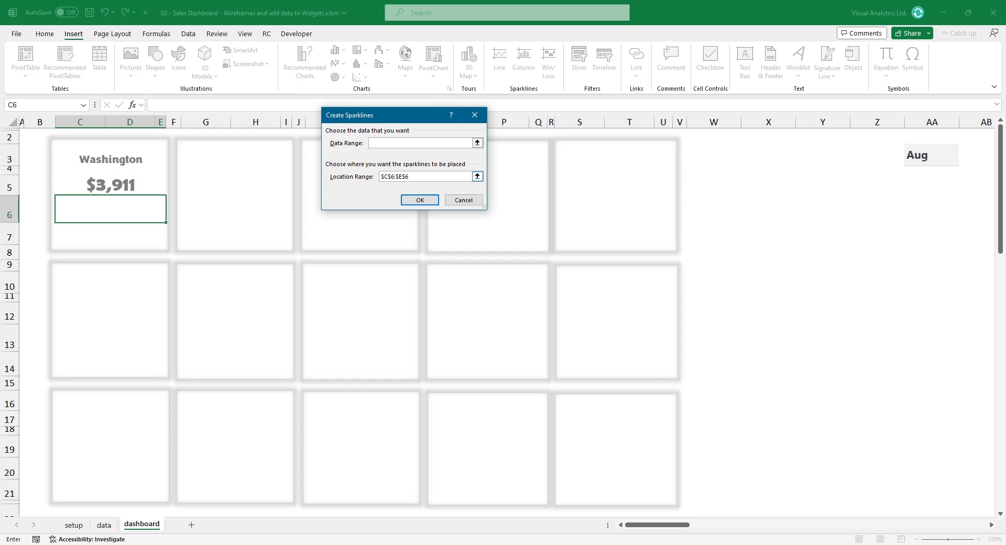
click(110, 208)
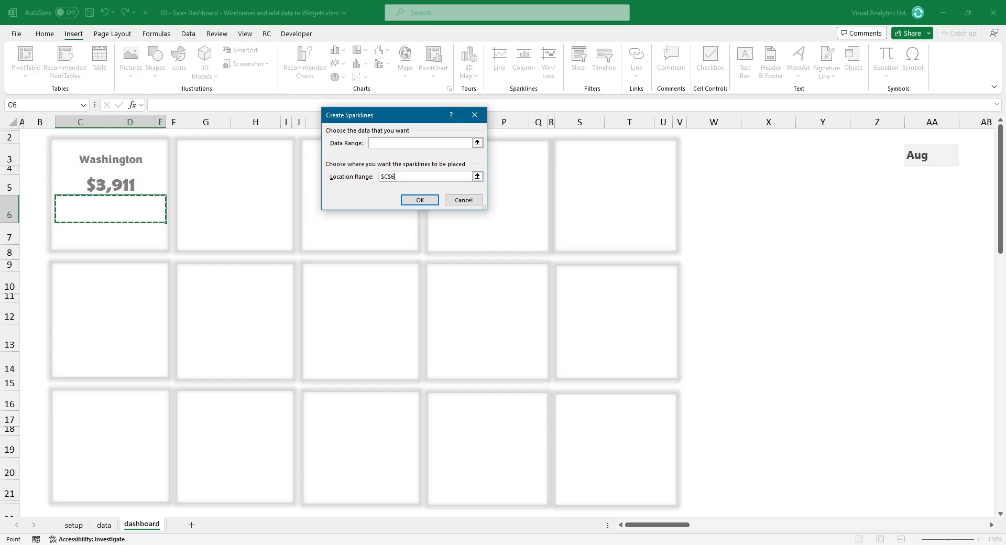
click(477, 143)
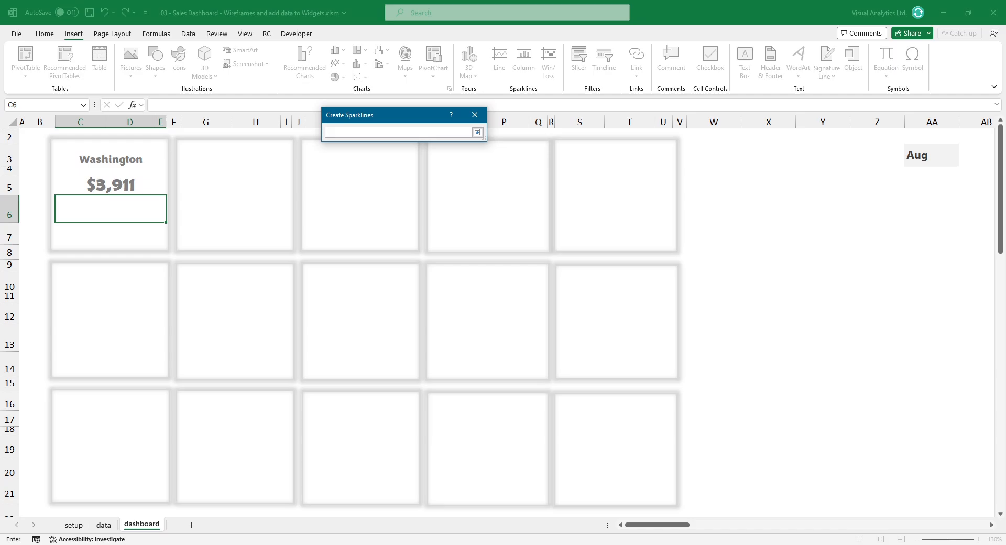
click(104, 524)
drag(164, 194, 583, 194)
click(477, 132)
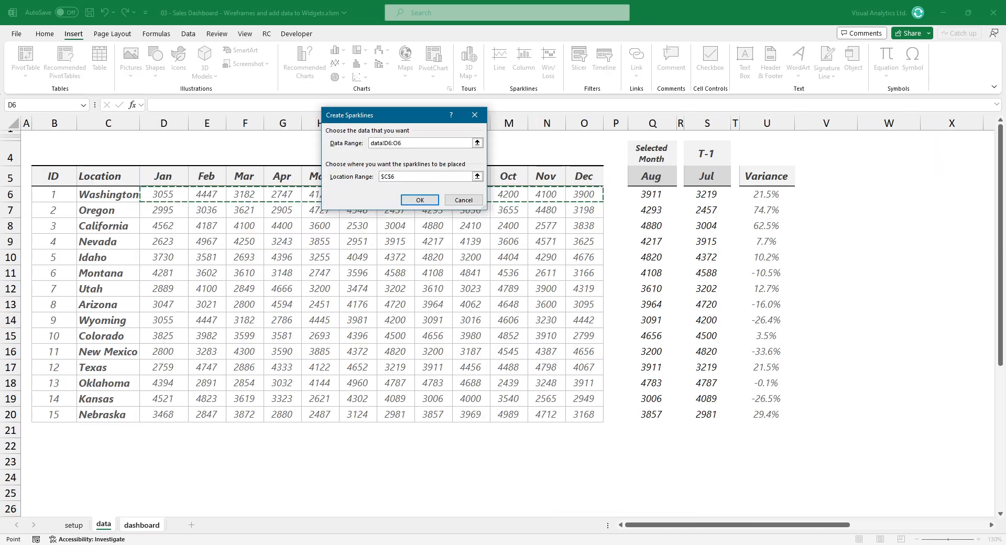
click(419, 200)
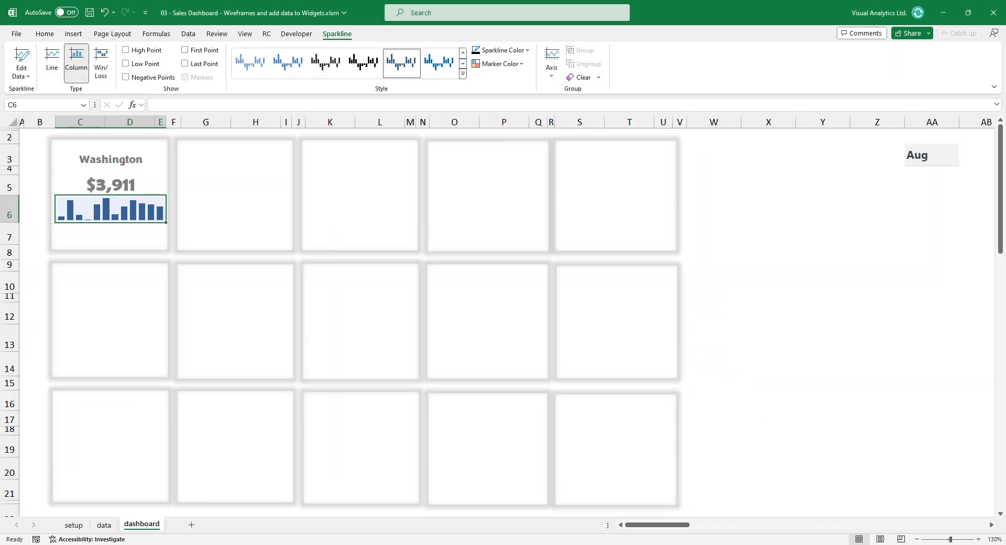
Step: Link the card's variance cell C7 to Washington's 21.5% variance in =data!U6
key(Return)
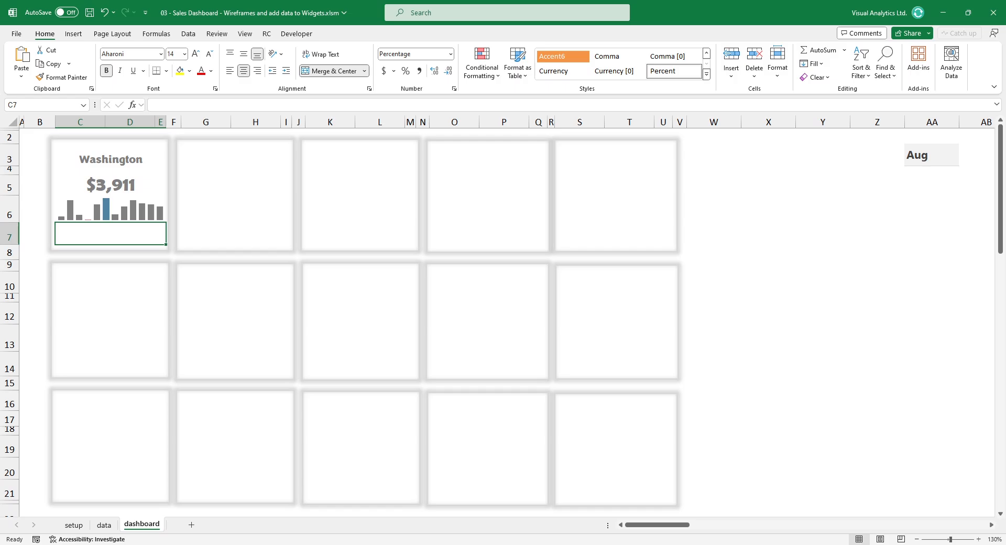
text(=)
click(103, 525)
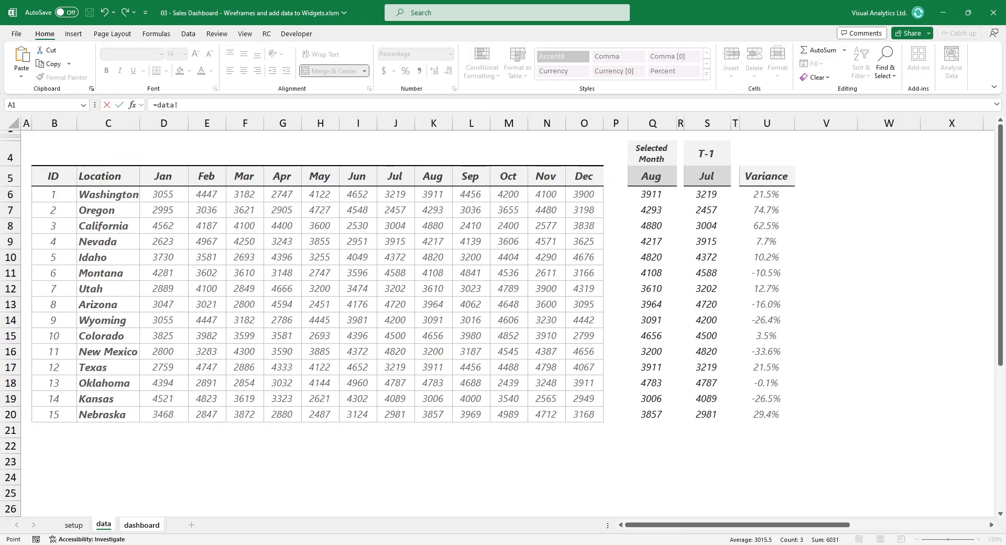
click(766, 194)
key(Return)
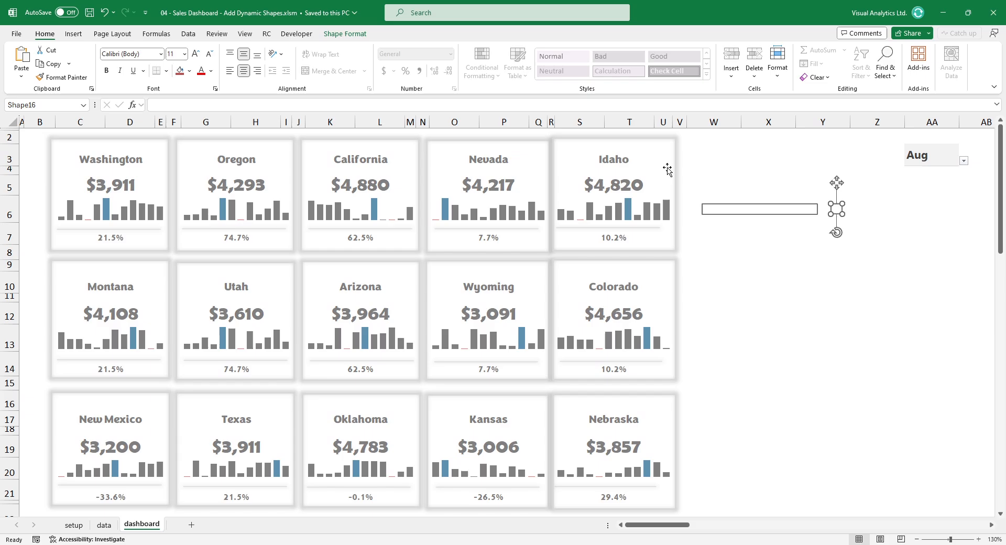
Step: Move the thin bar shape onto the Washington card and link it to setup!H2 (3911)
mouse_move(784, 210)
mouse_down()
mouse_move(712, 217)
mouse_move(136, 141)
mouse_up()
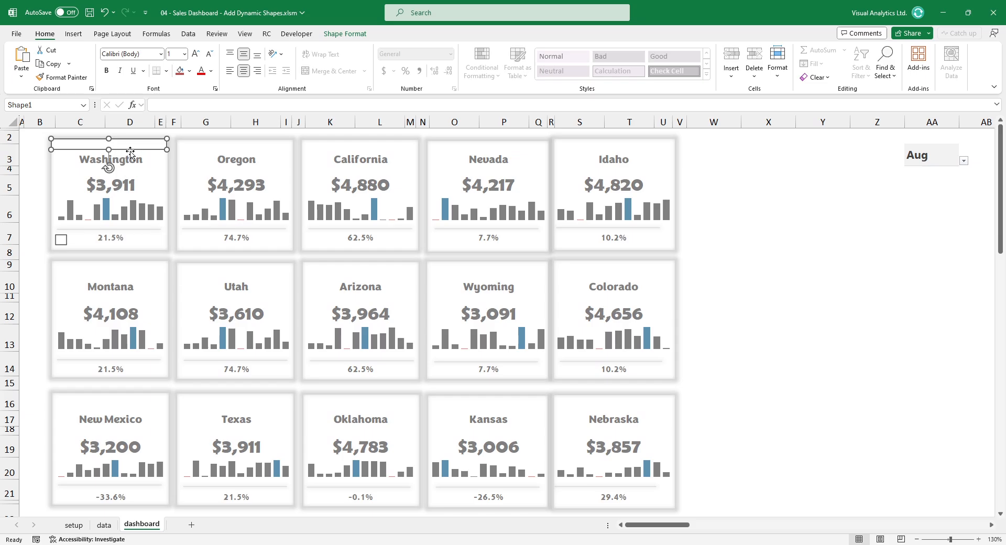
click(173, 104)
text(=)
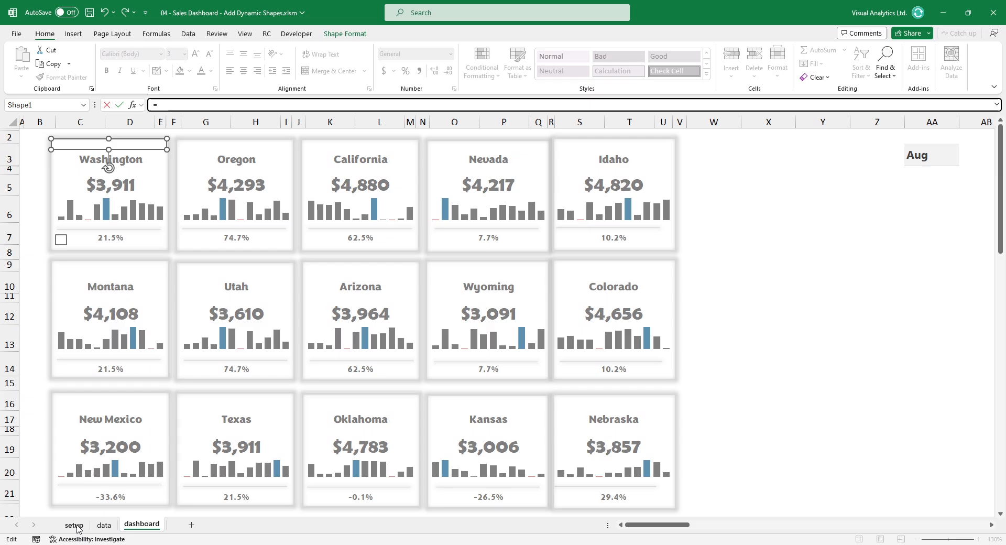
click(74, 525)
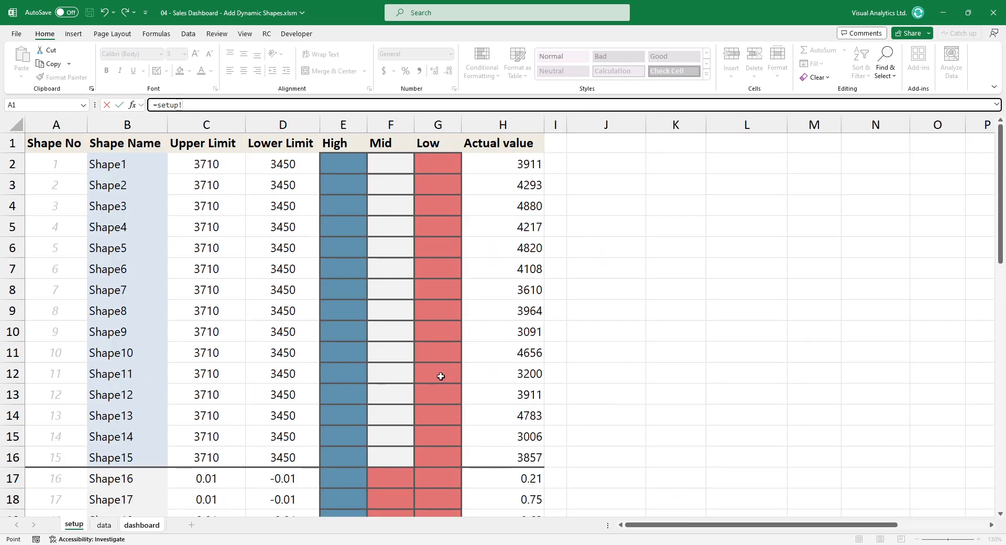
click(502, 163)
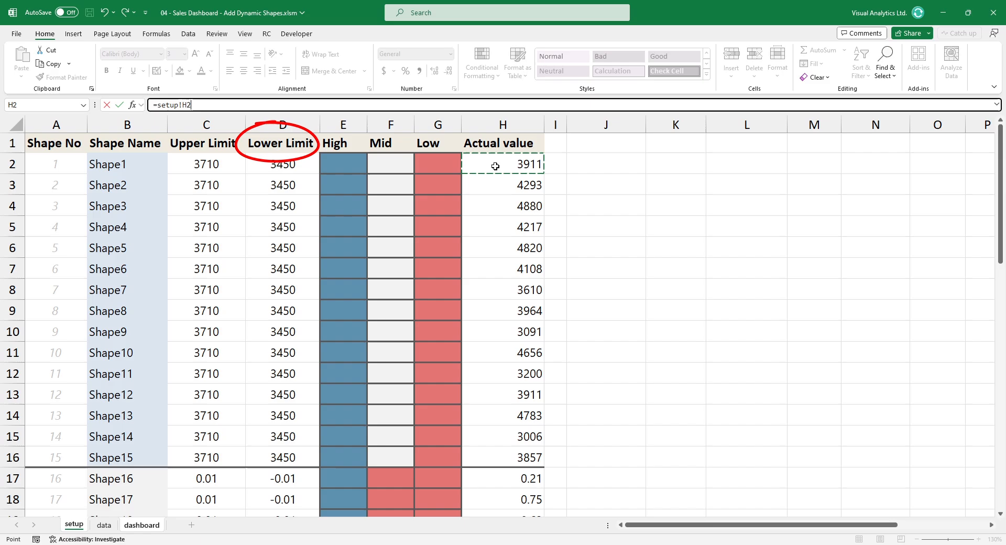
Step: Link the small square beside Washington's variance to setup!H17 (0.21)
key(Return)
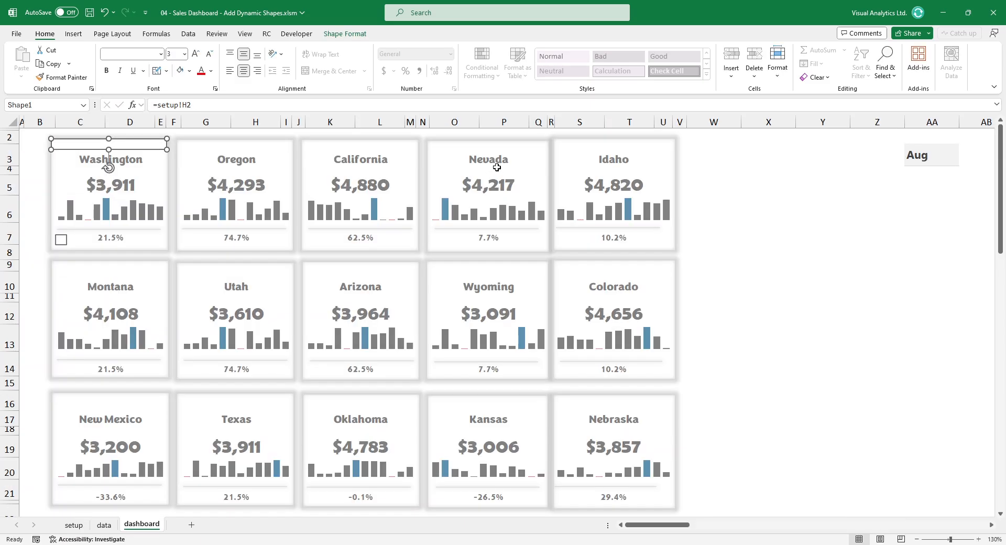
click(62, 240)
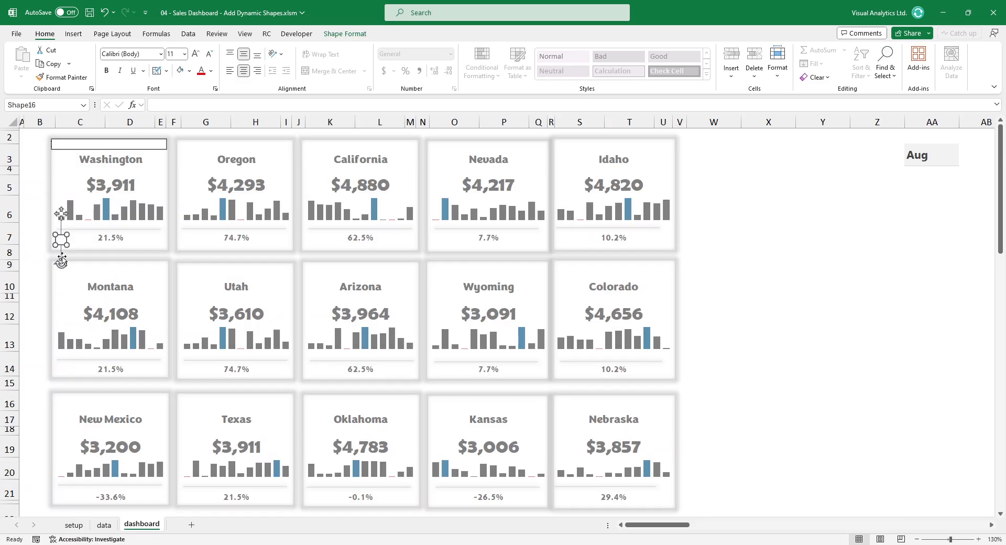
click(168, 105)
text(=setup!)
click(74, 525)
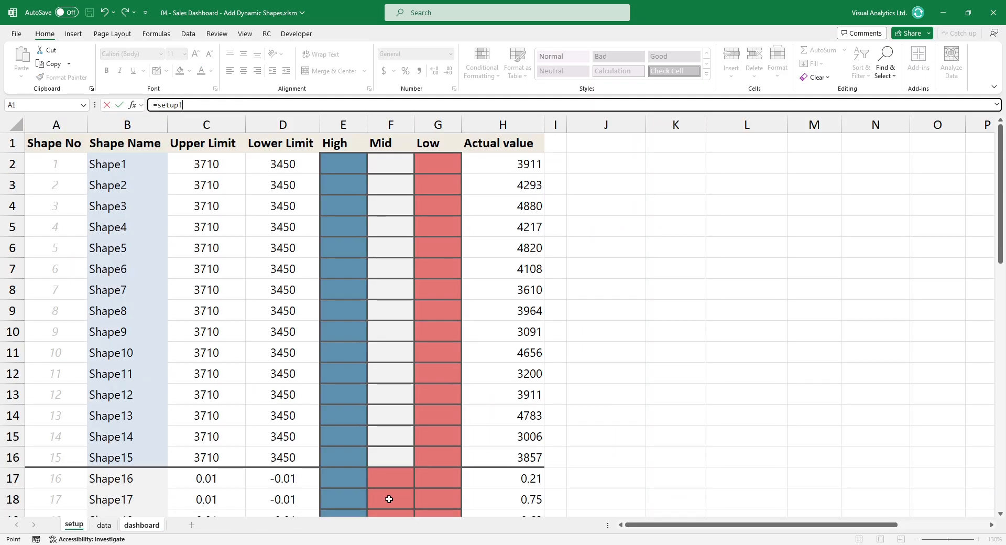
click(510, 478)
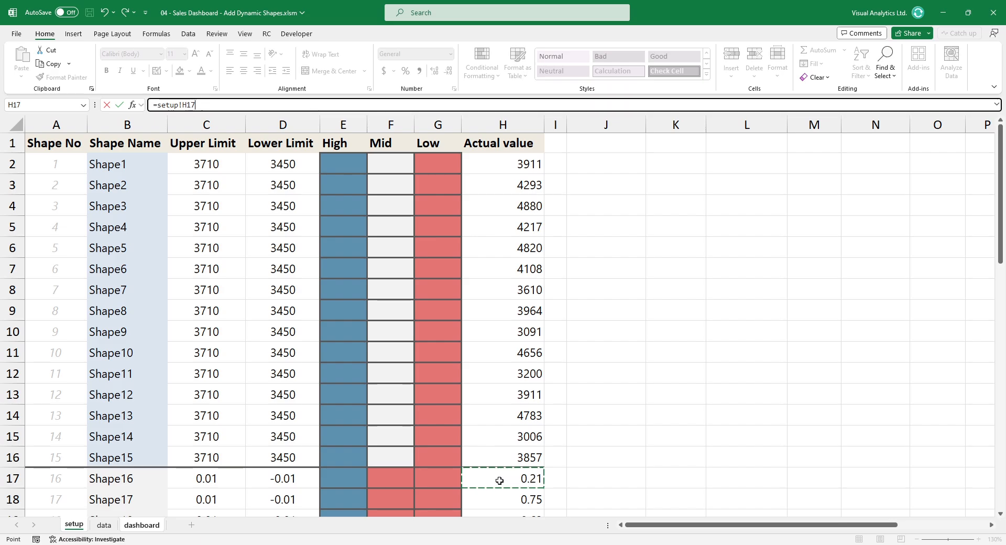
key(Return)
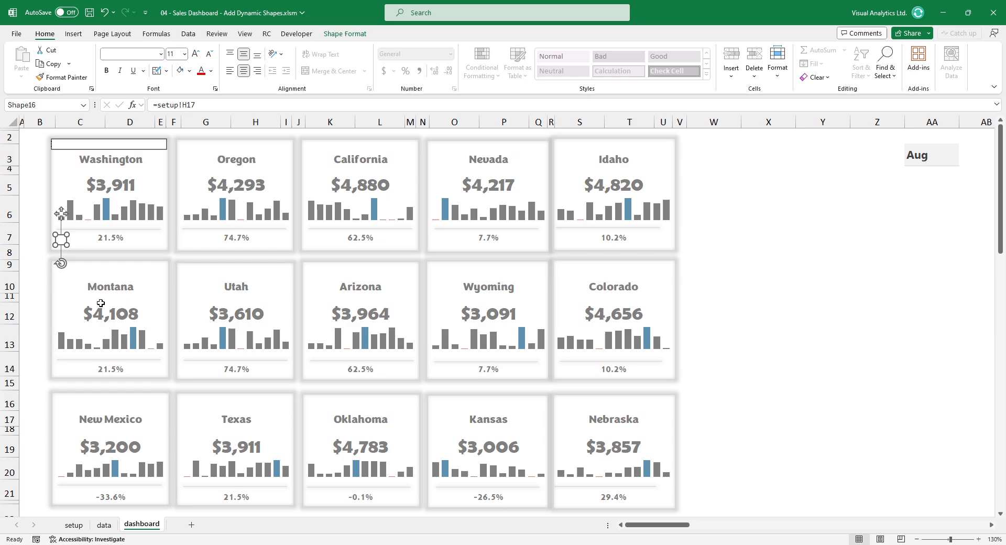
Step: Test the coloured cards by selecting Mar, then Sep, then Aug in the AA3 drop-down
click(917, 156)
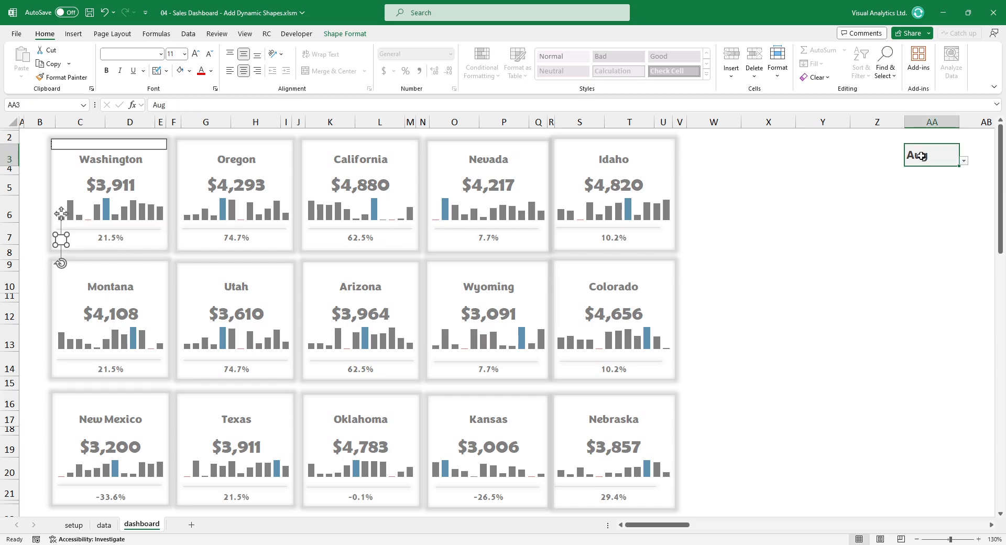
click(965, 164)
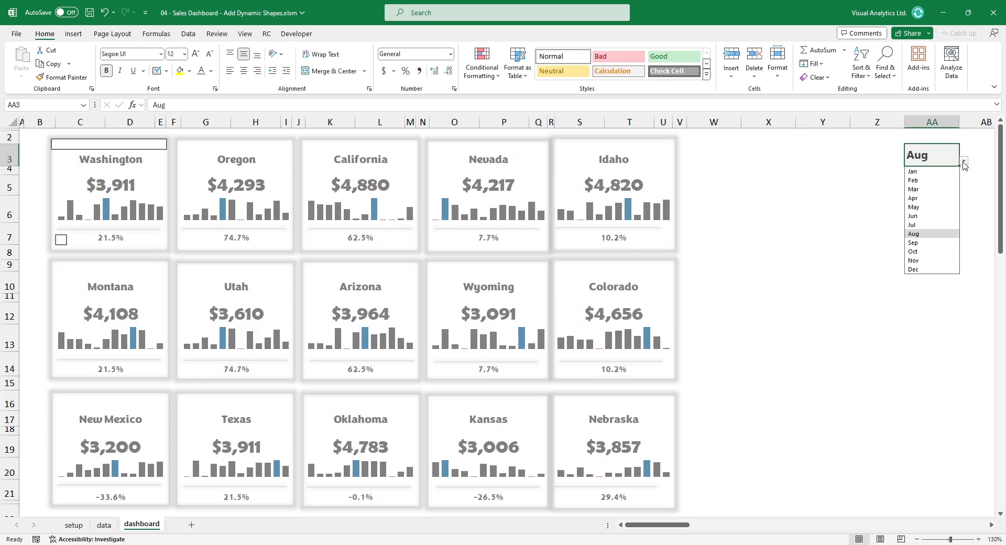
click(921, 191)
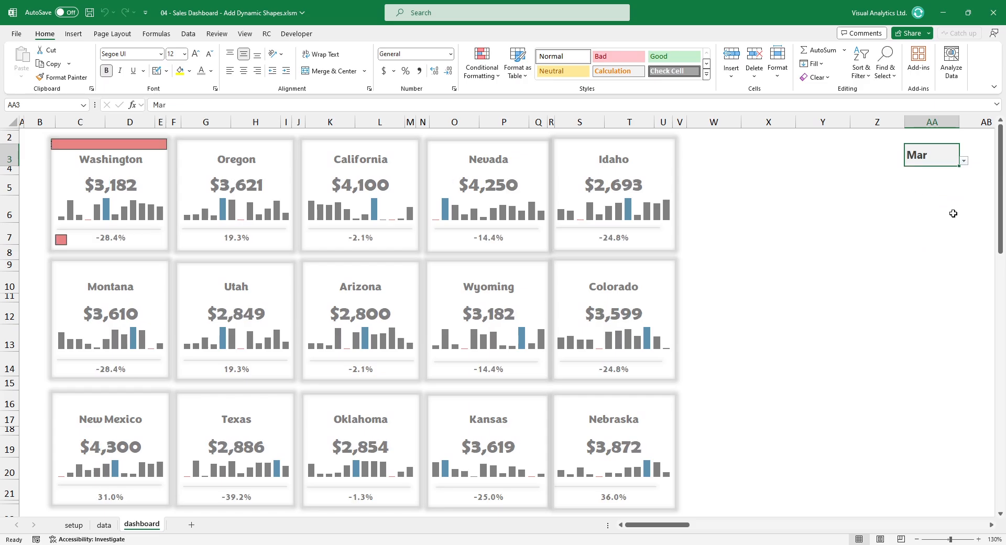
click(965, 164)
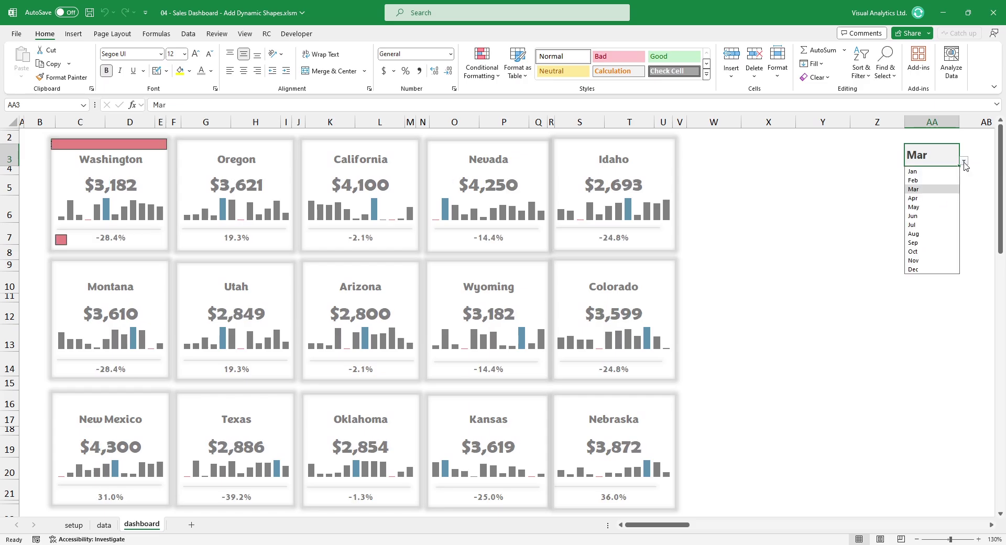
click(926, 245)
click(965, 161)
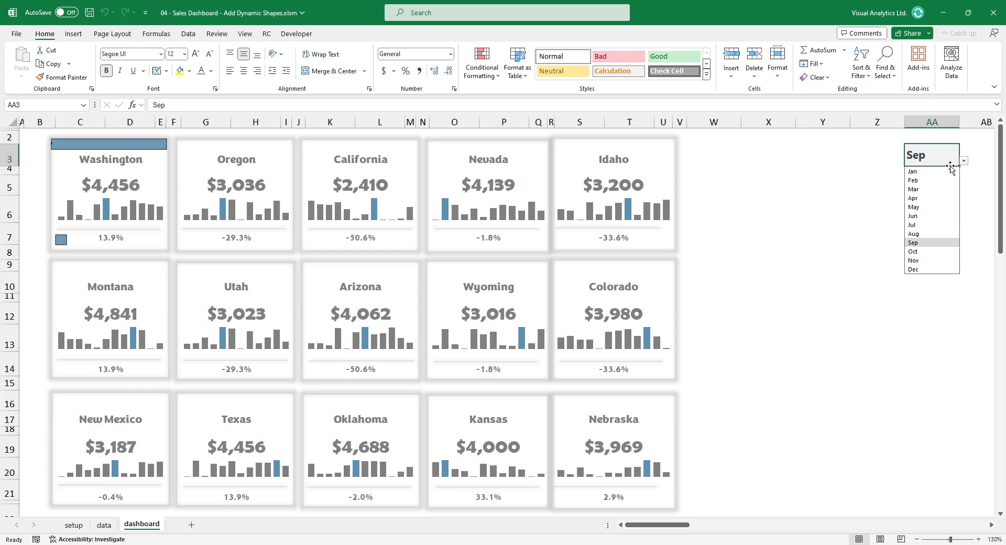
click(921, 234)
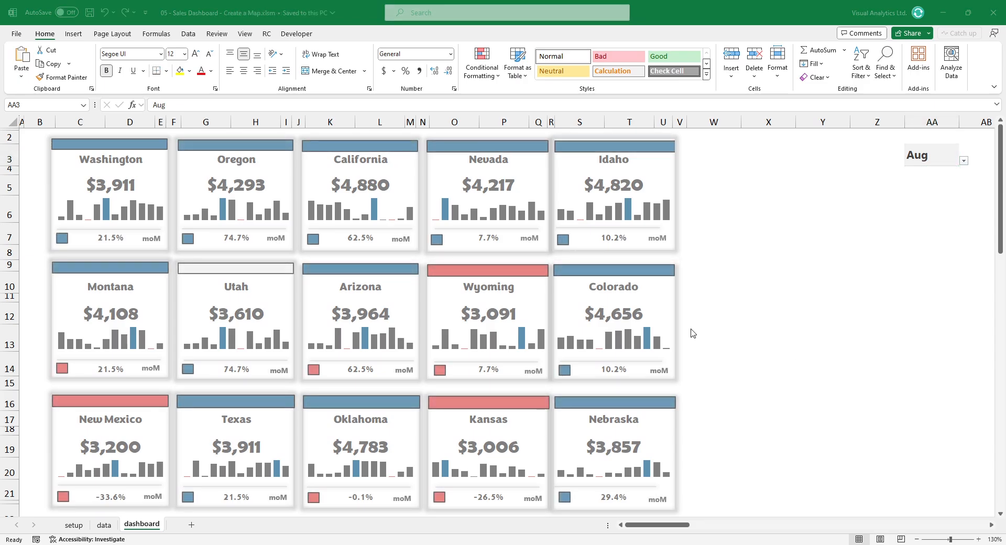
Step: Insert a Filled Map chart from the setup sheet's state names and sales K2:L16
click(74, 525)
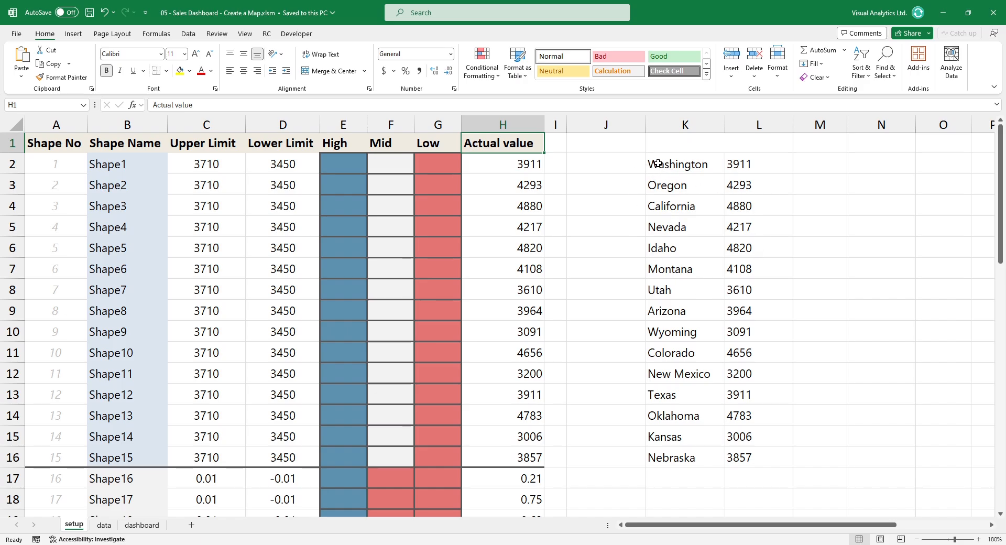
drag(657, 164, 740, 458)
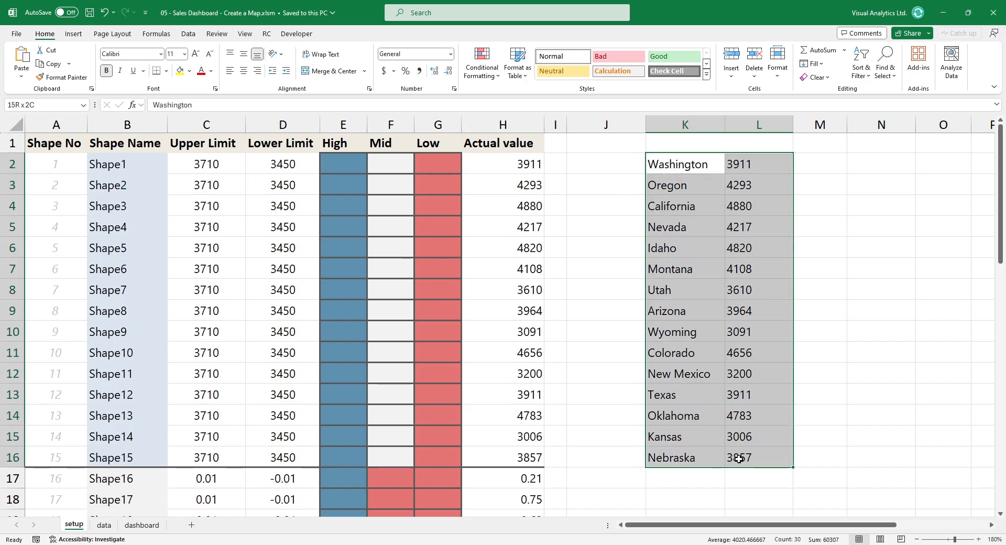
click(73, 33)
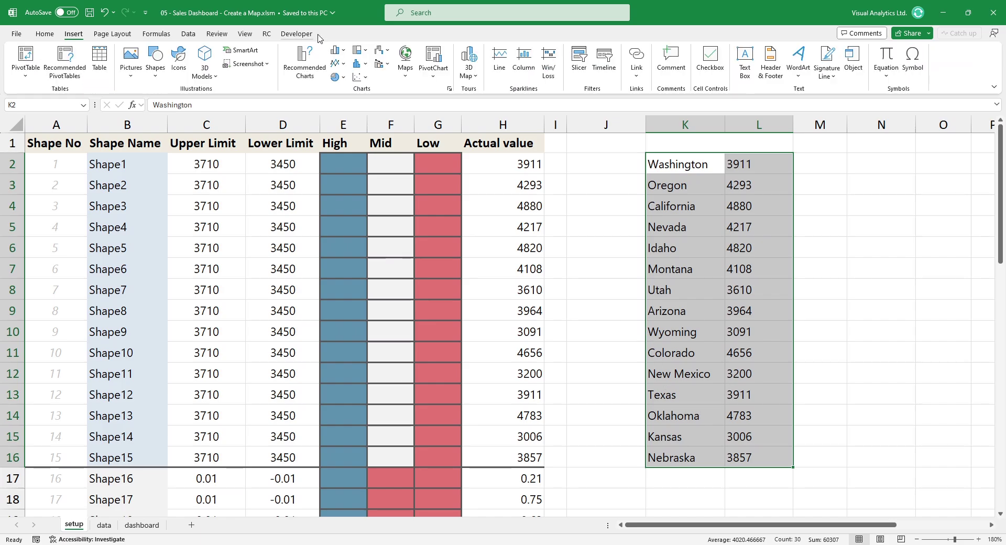
click(404, 62)
click(417, 110)
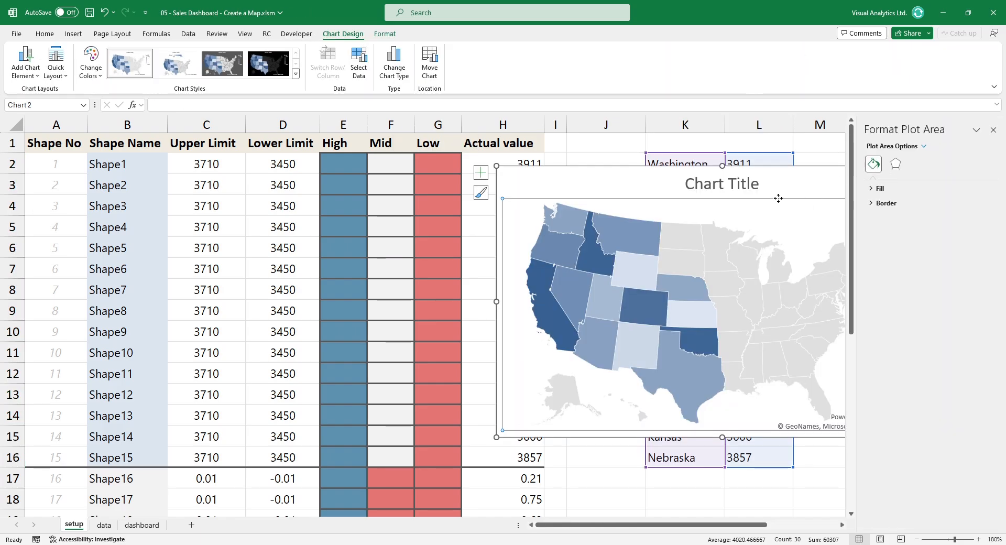
Step: Set the map's data series to show only regions with data
click(779, 198)
click(993, 129)
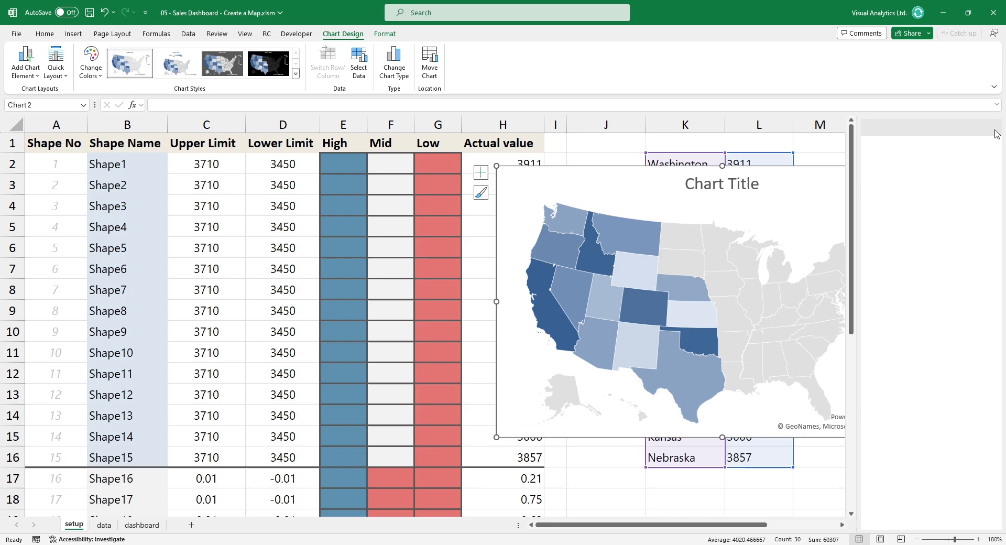
right_click(775, 306)
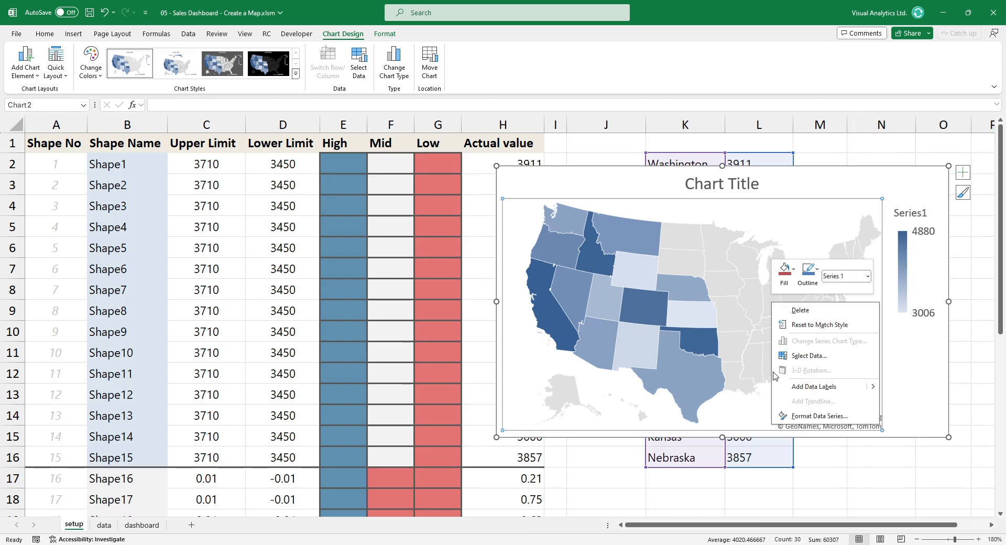
click(818, 415)
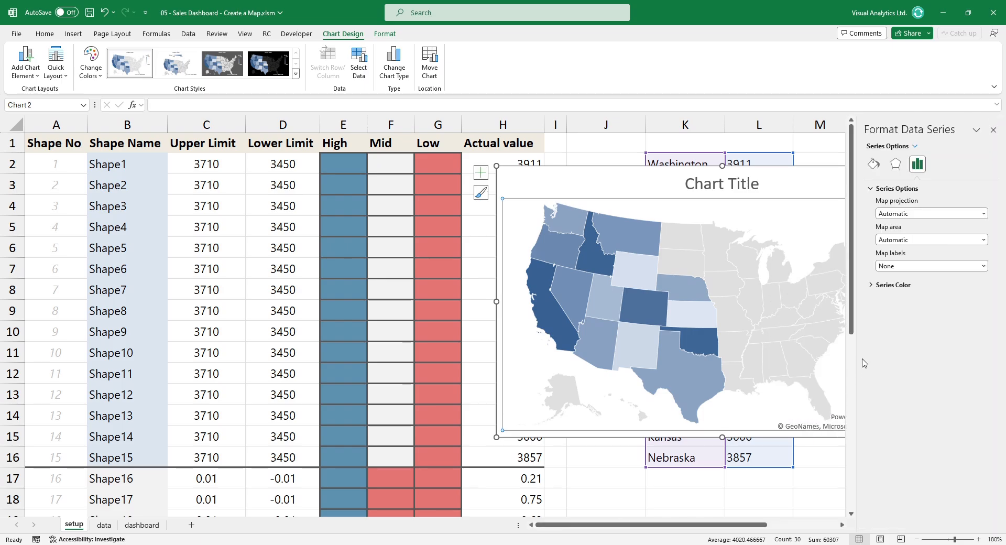
click(917, 241)
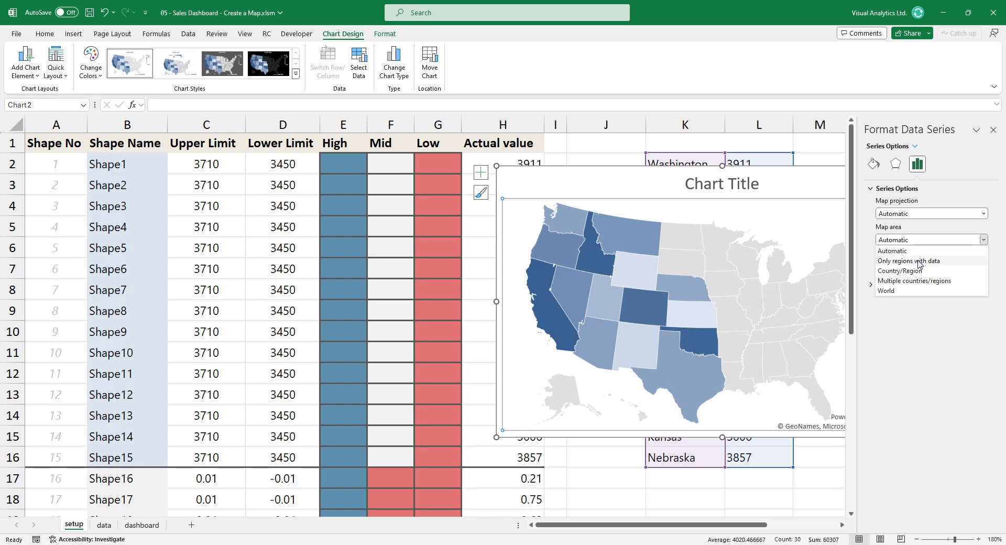
click(909, 261)
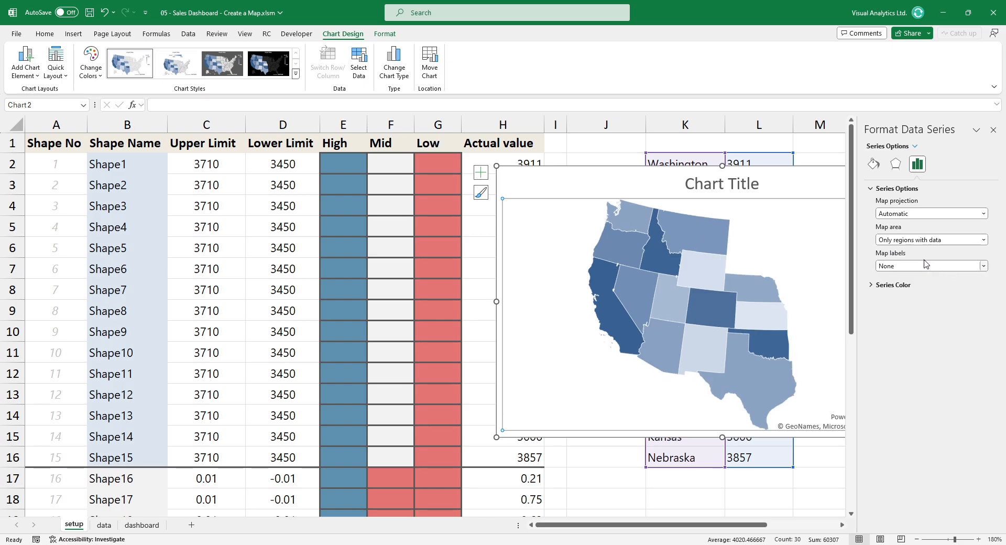
Step: Switch the map's series colour to a diverging three-colour scale
click(873, 285)
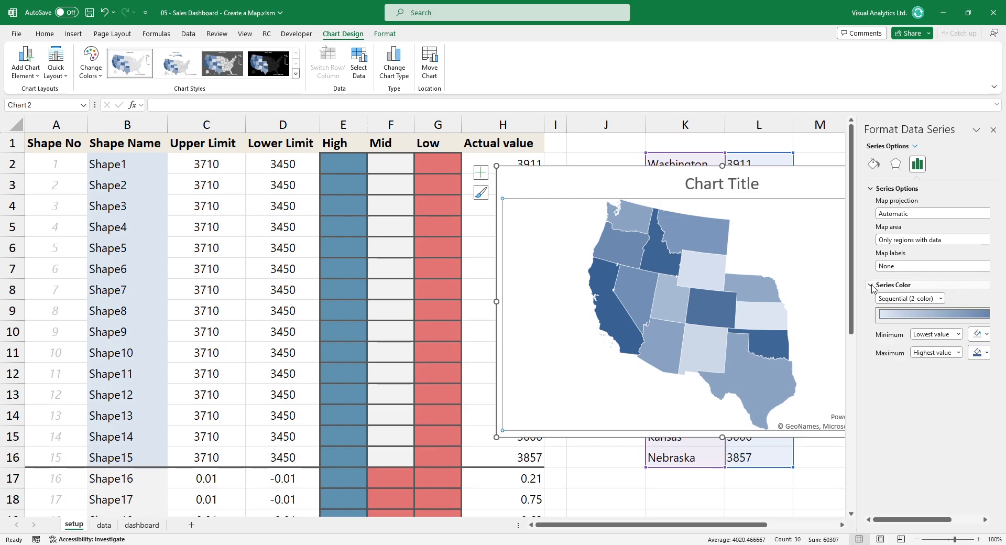
click(938, 300)
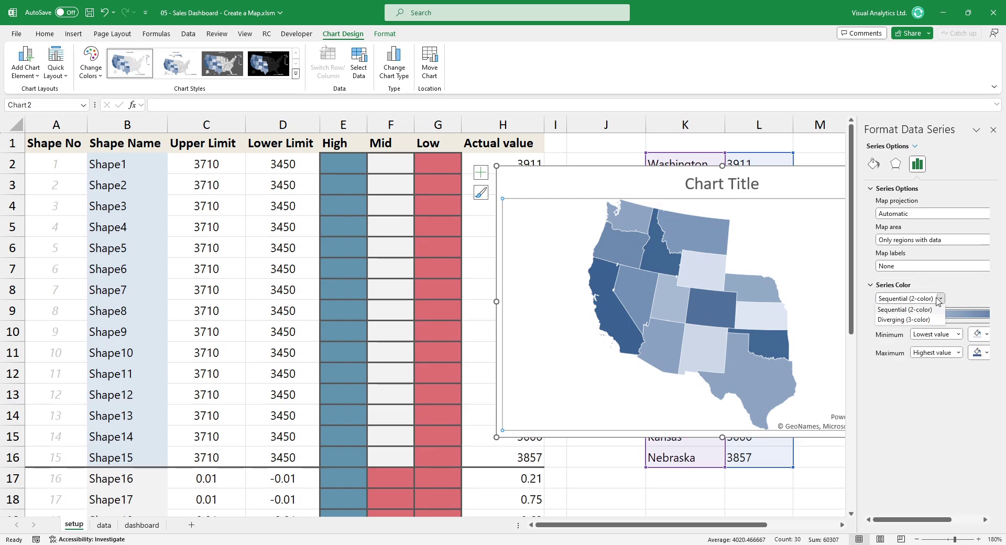
click(904, 319)
click(993, 130)
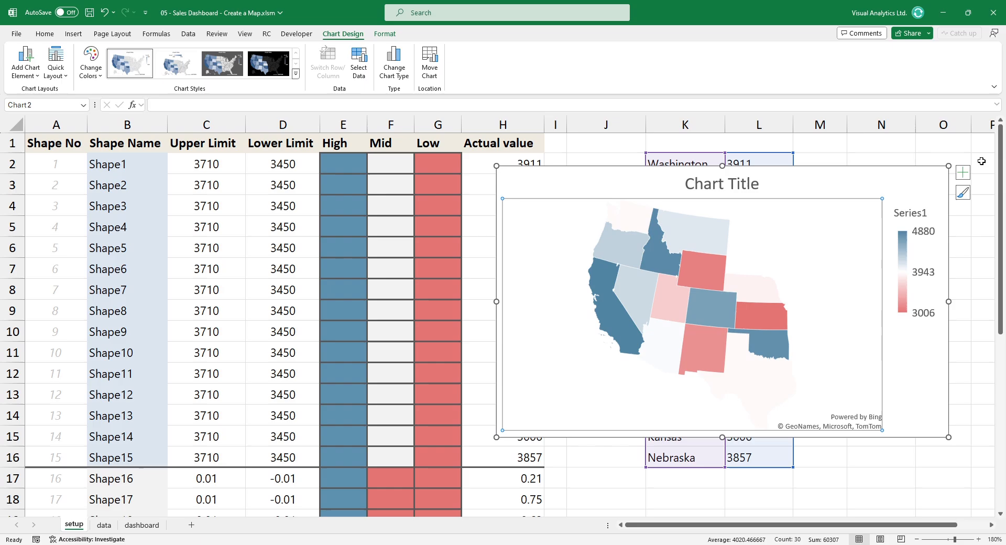
Step: Add data labels to the map series and switch them to Category Name so each state shows its name
right_click(739, 291)
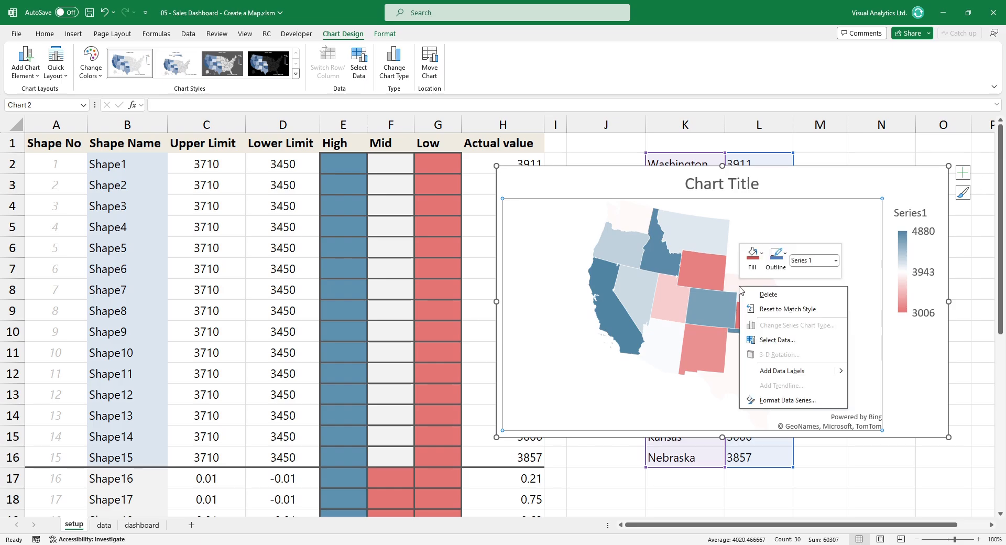
click(782, 370)
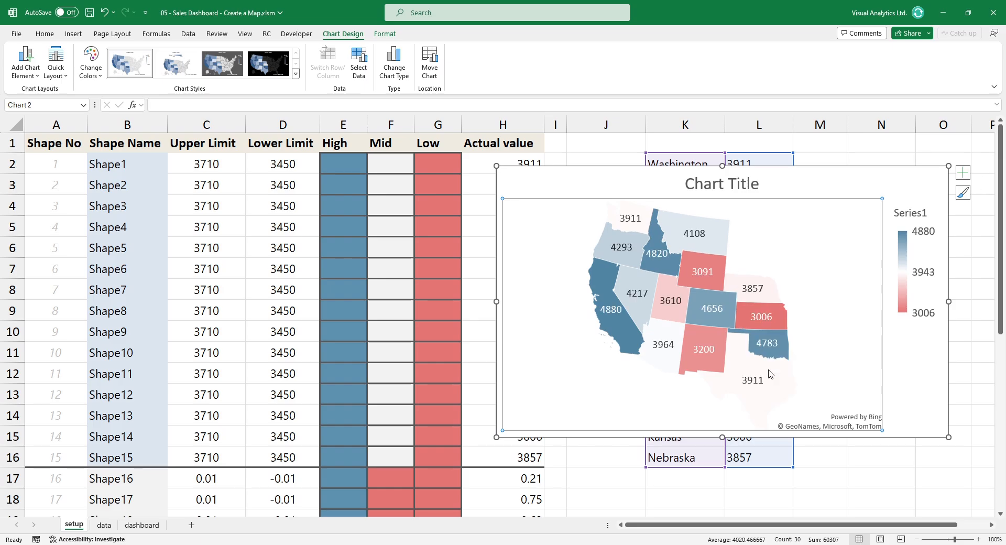
click(771, 344)
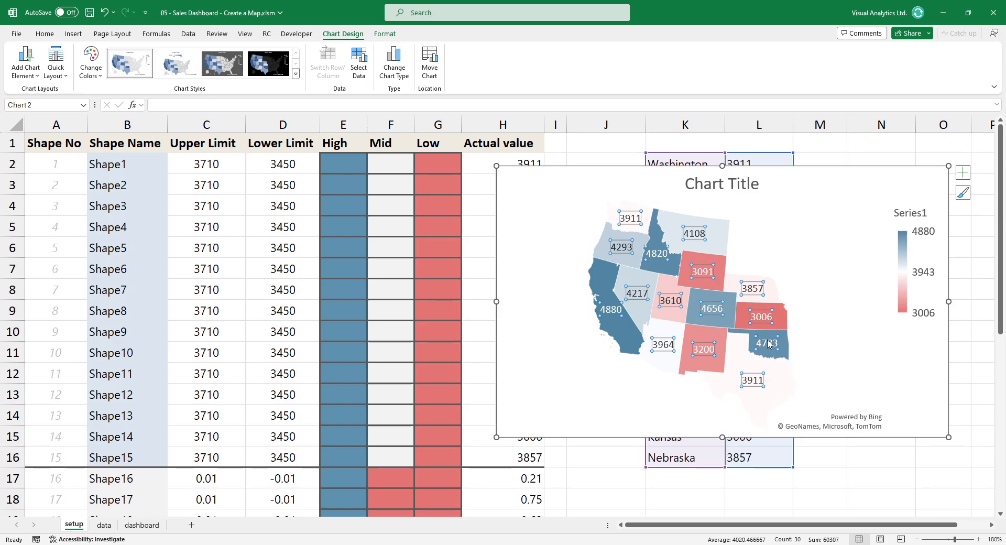
right_click(769, 344)
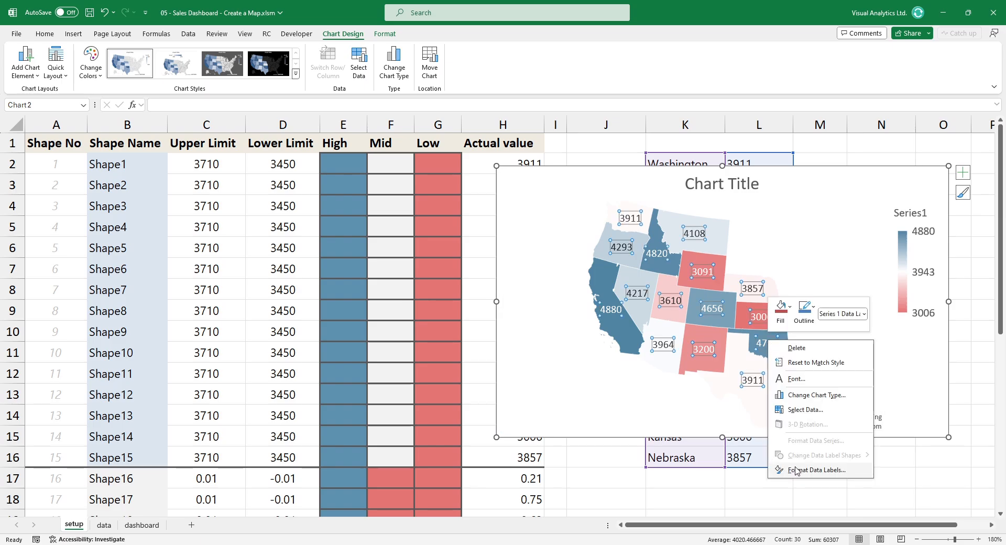
click(816, 469)
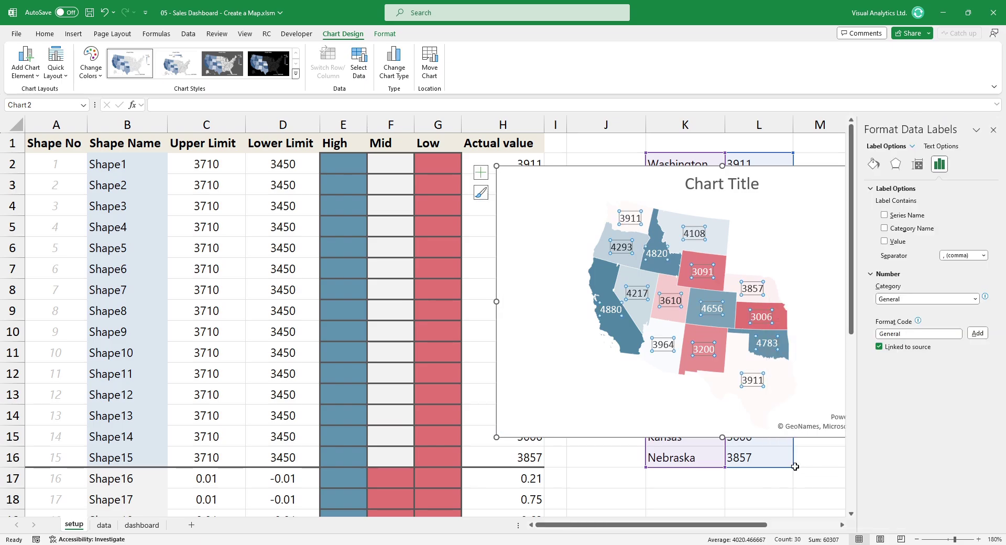
click(884, 229)
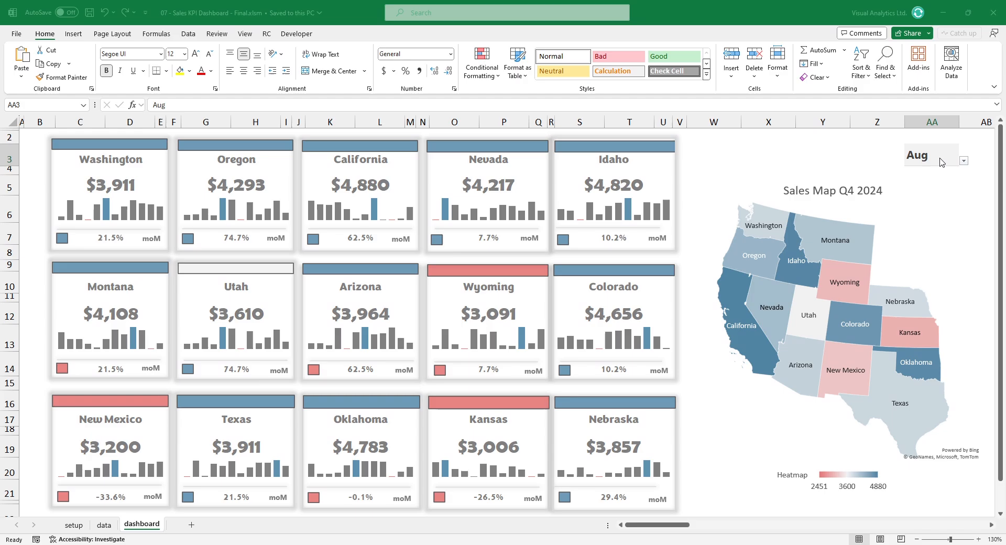
Step: Cycle the AA3 month drop-down through Mar, Oct and Jul to check the cards and map recolour
click(932, 156)
click(964, 165)
click(941, 190)
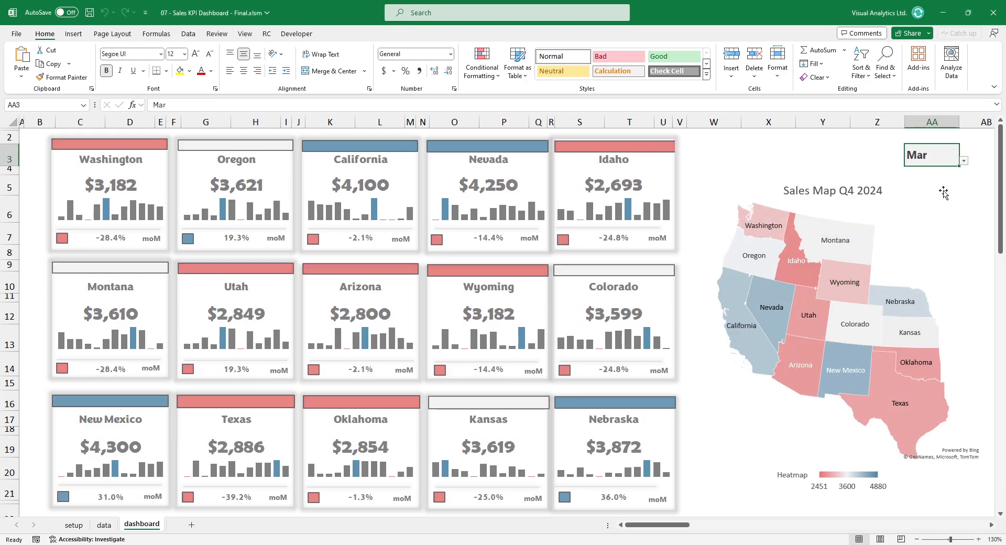
click(964, 163)
click(929, 253)
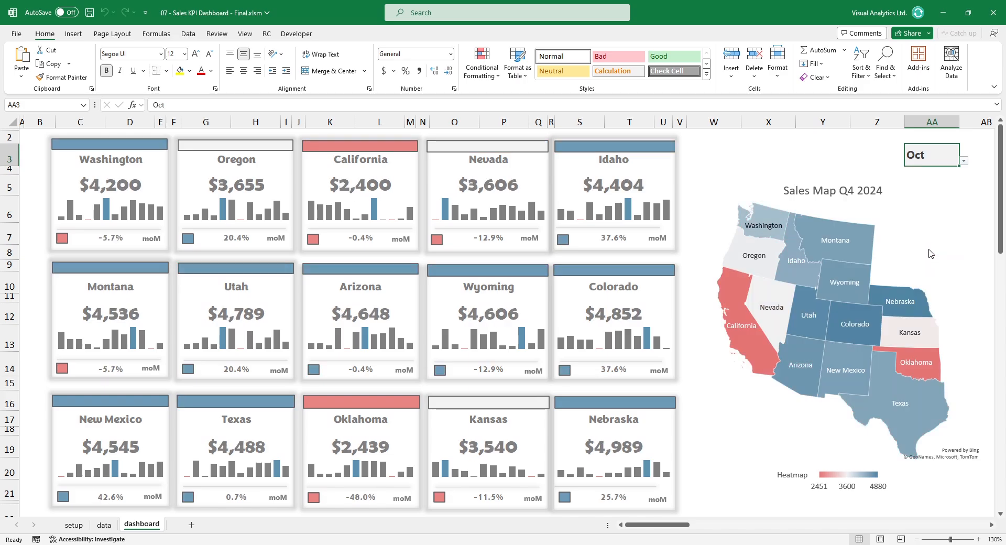
click(964, 164)
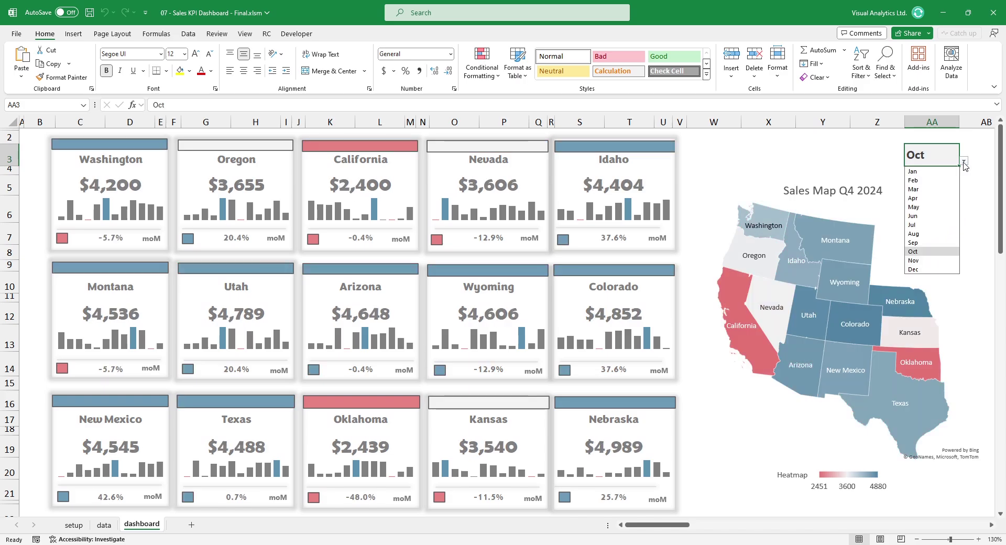
click(932, 228)
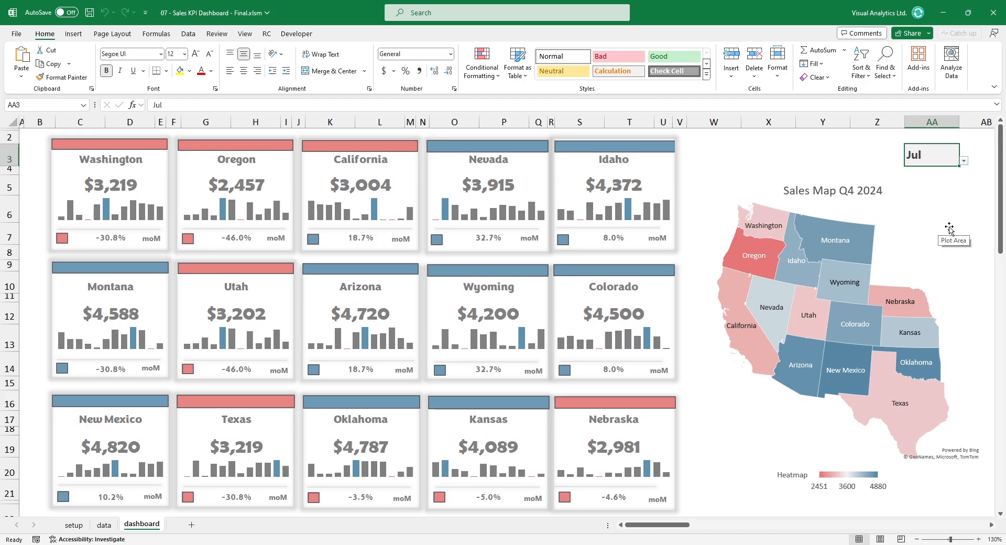
Step: Try Mar once more, then leave the dashboard month set to Nov
click(966, 163)
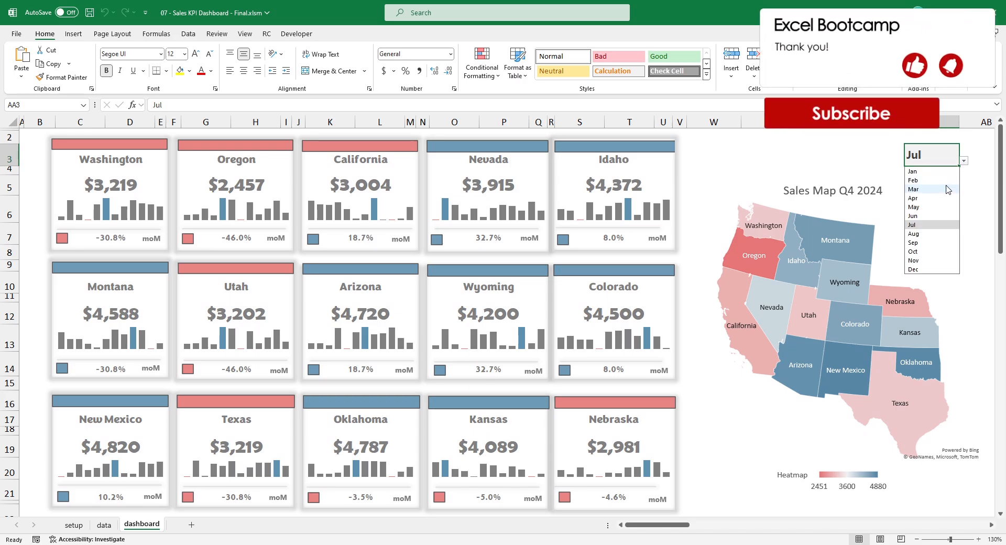
click(933, 189)
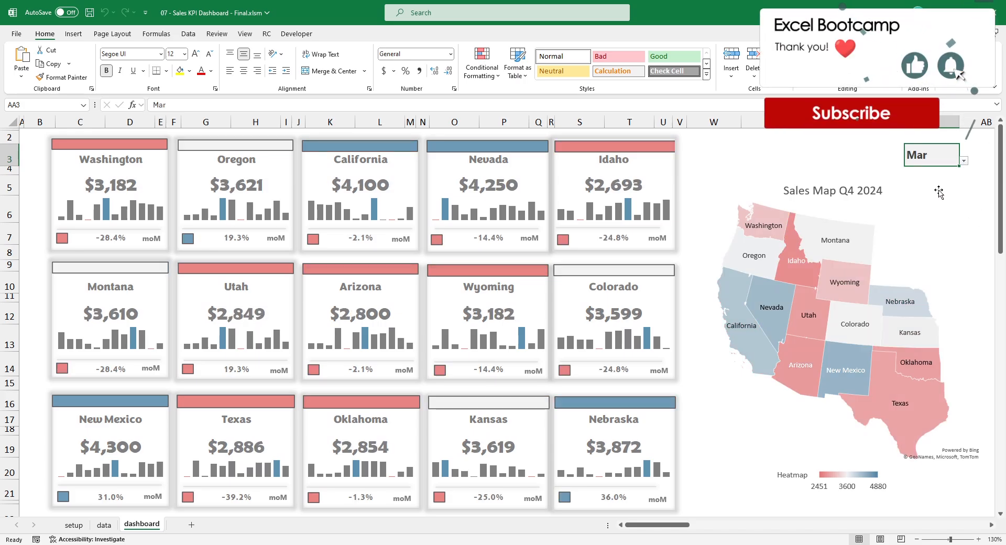
click(965, 163)
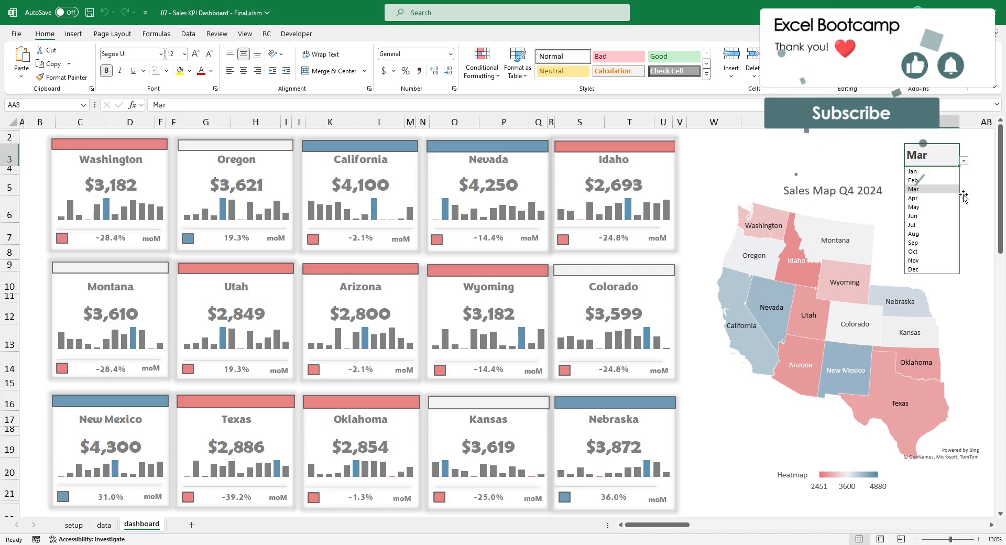
click(935, 261)
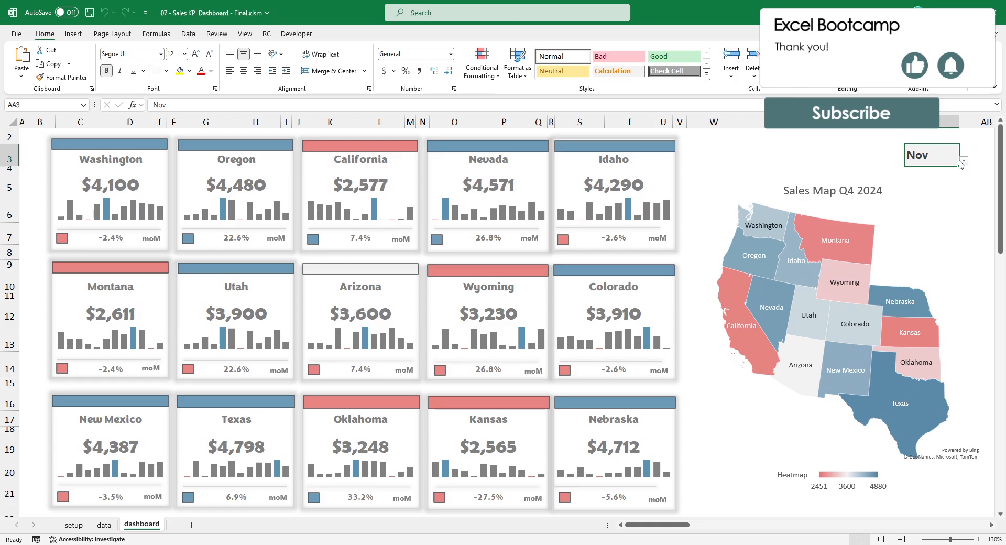